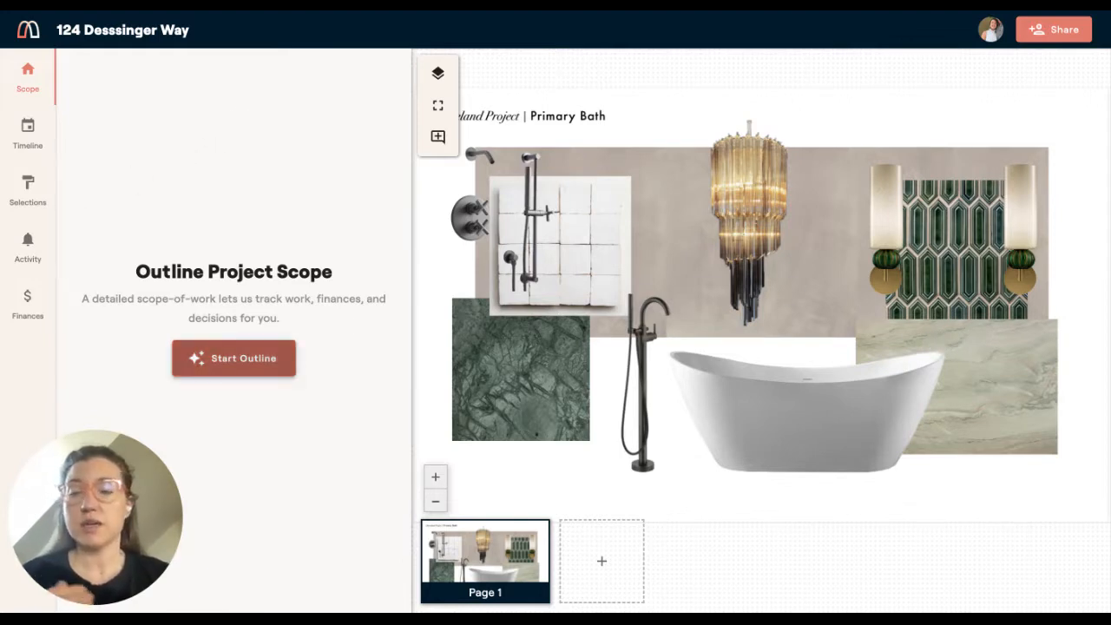
# Step: Start the project scope outline with one full bathroom and include the Demolition category with Demo Labor
pyautogui.click(233, 358)
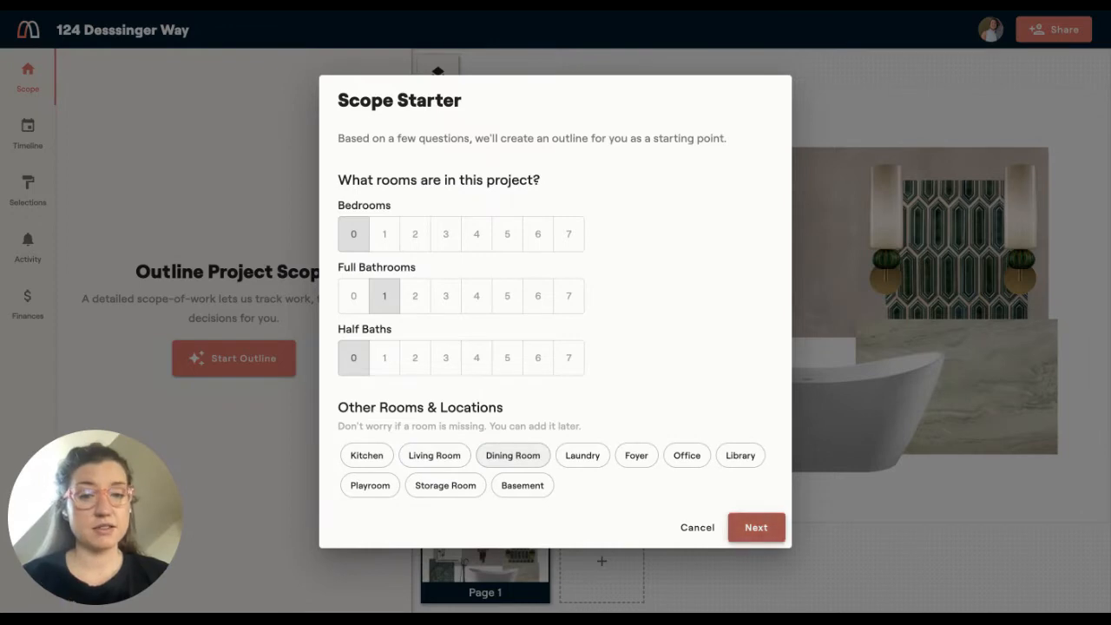
pyautogui.click(756, 527)
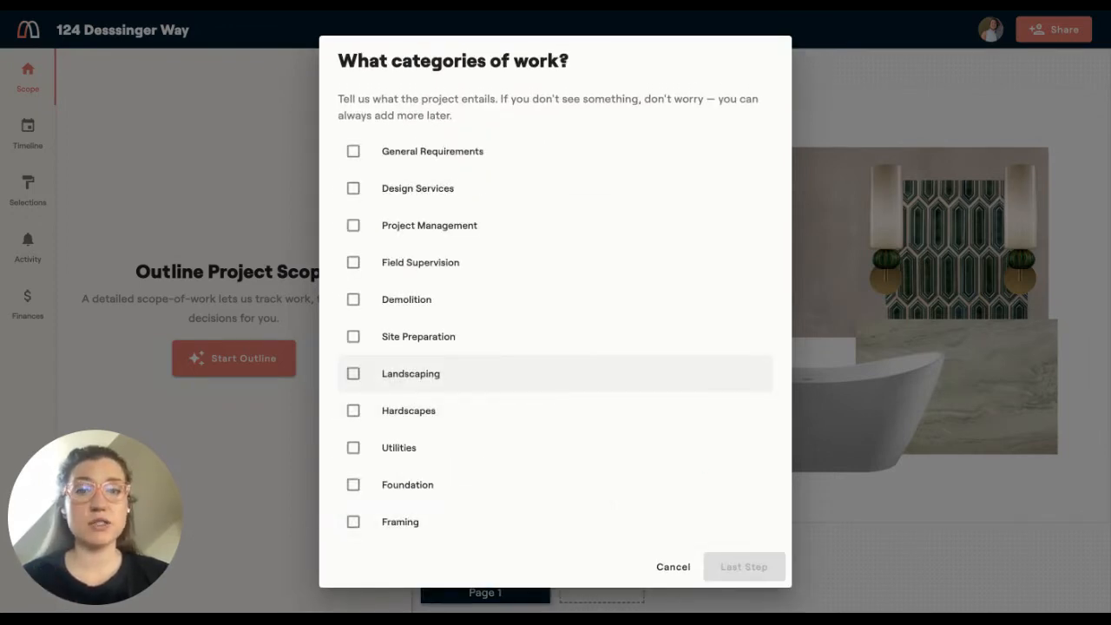
pyautogui.click(353, 297)
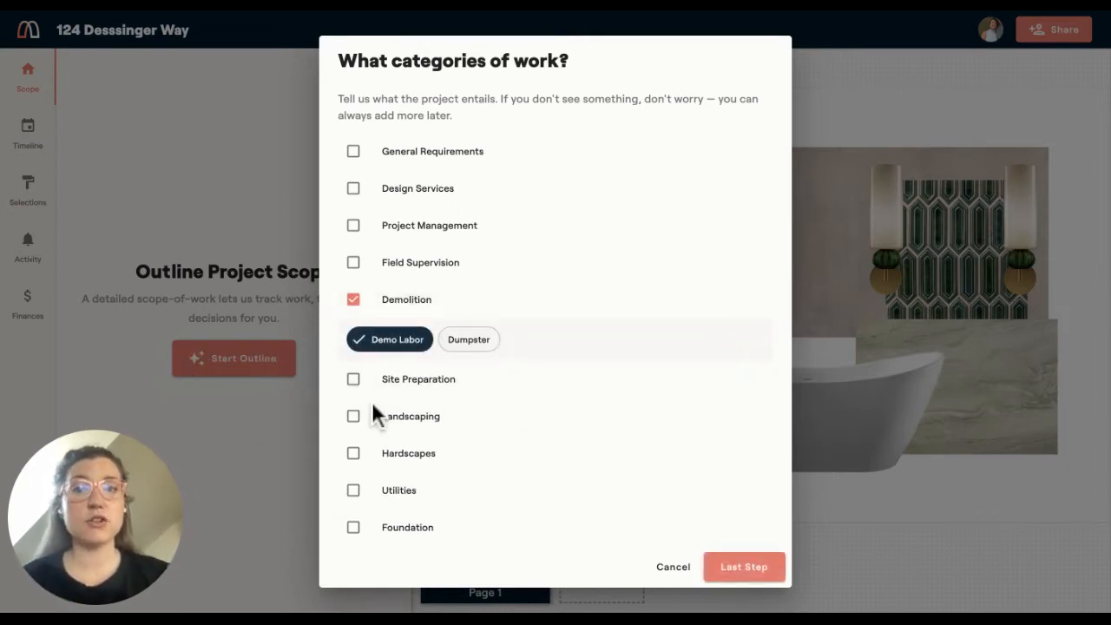
# Step: Add the Electrical category to the work categories with Sconce and Chandelier
pyautogui.scroll(-4, 373, 404)
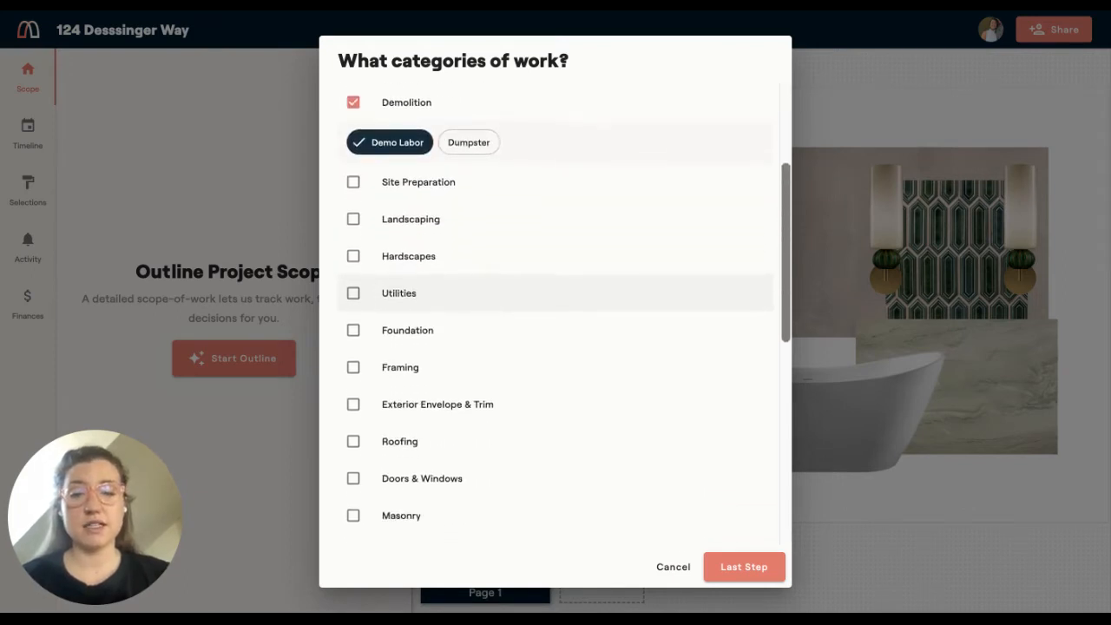
pyautogui.scroll(-1, 373, 279)
pyautogui.click(356, 379)
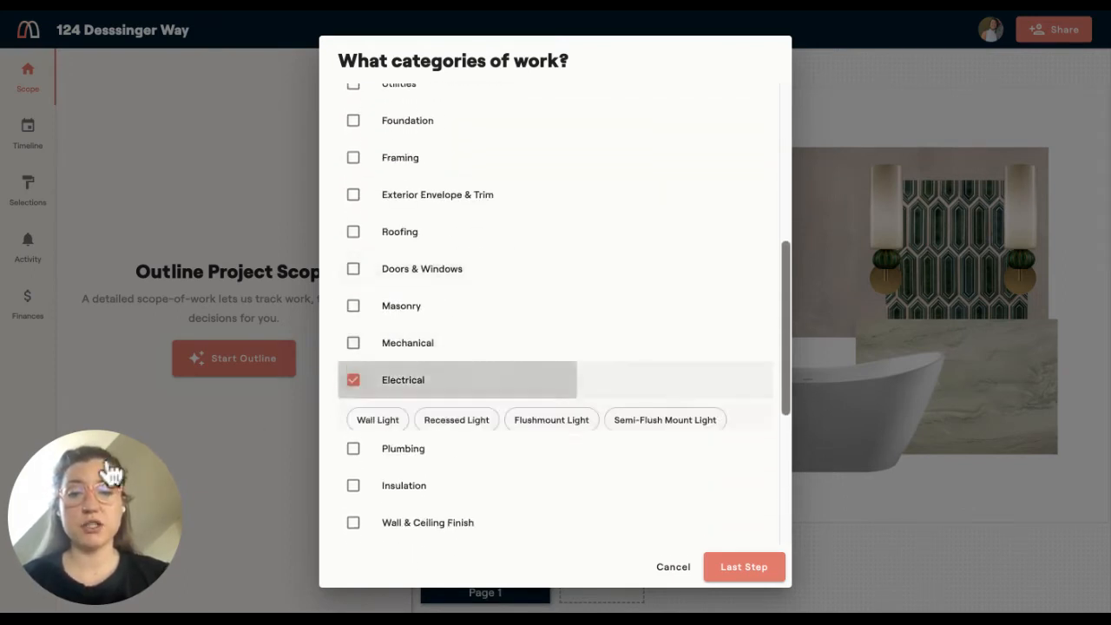
pyautogui.scroll(-1, 378, 412)
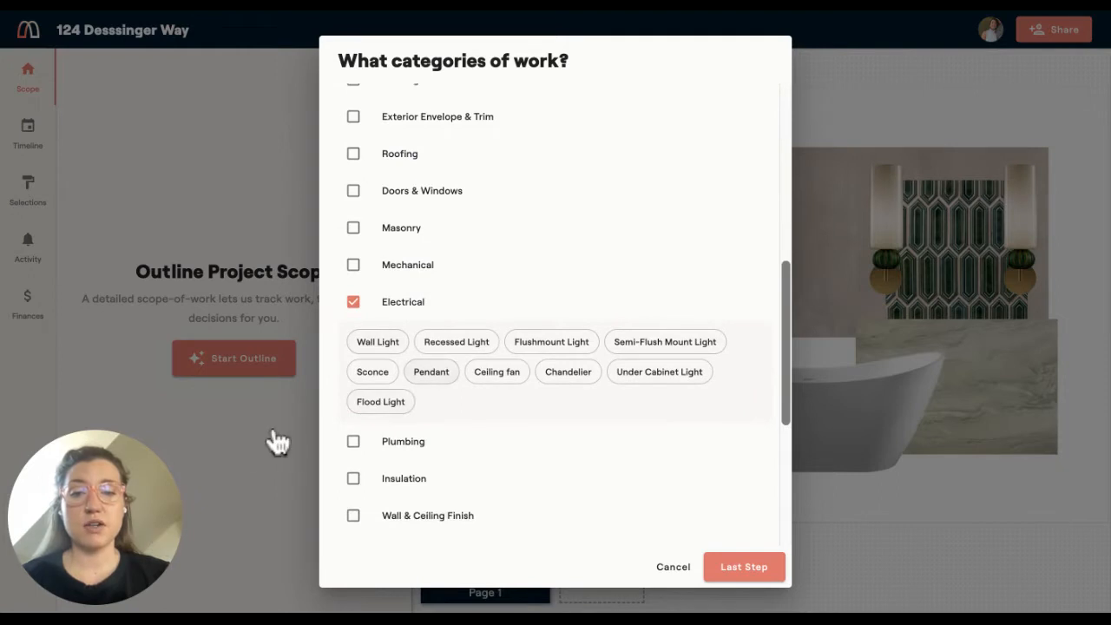
pyautogui.click(373, 372)
pyautogui.click(579, 372)
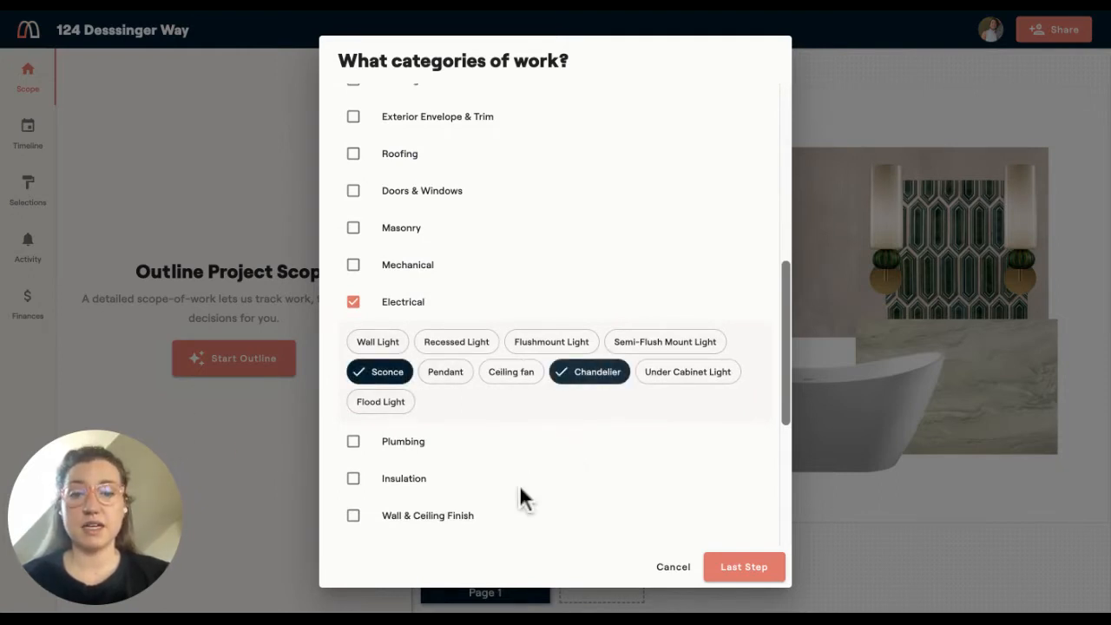
# Step: Add the Plumbing category with all of its primary bathroom items
pyautogui.scroll(-1, 486, 538)
pyautogui.click(353, 405)
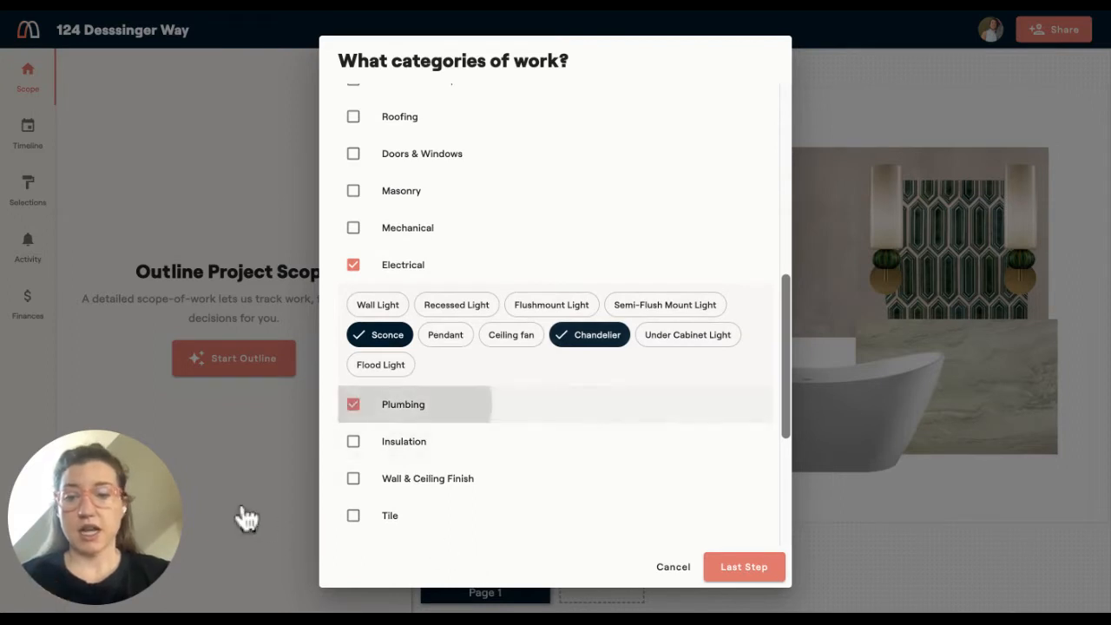
pyautogui.click(736, 442)
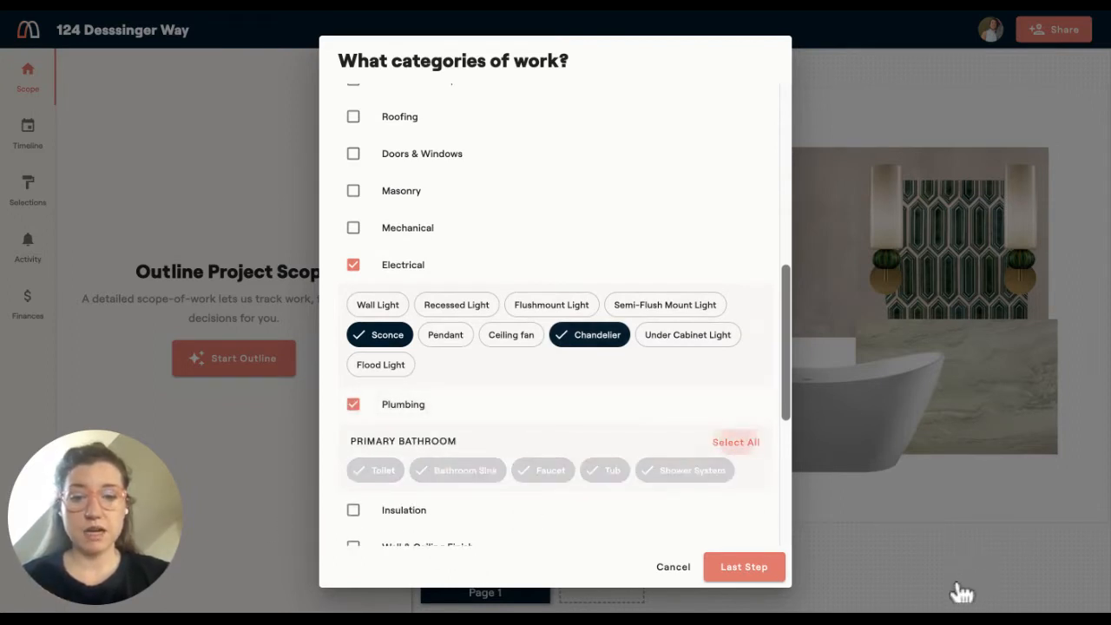
# Step: Add the Tile category with all primary bathroom surfaces selected
pyautogui.scroll(-2, 736, 452)
pyautogui.scroll(-3, 555, 347)
pyautogui.click(353, 315)
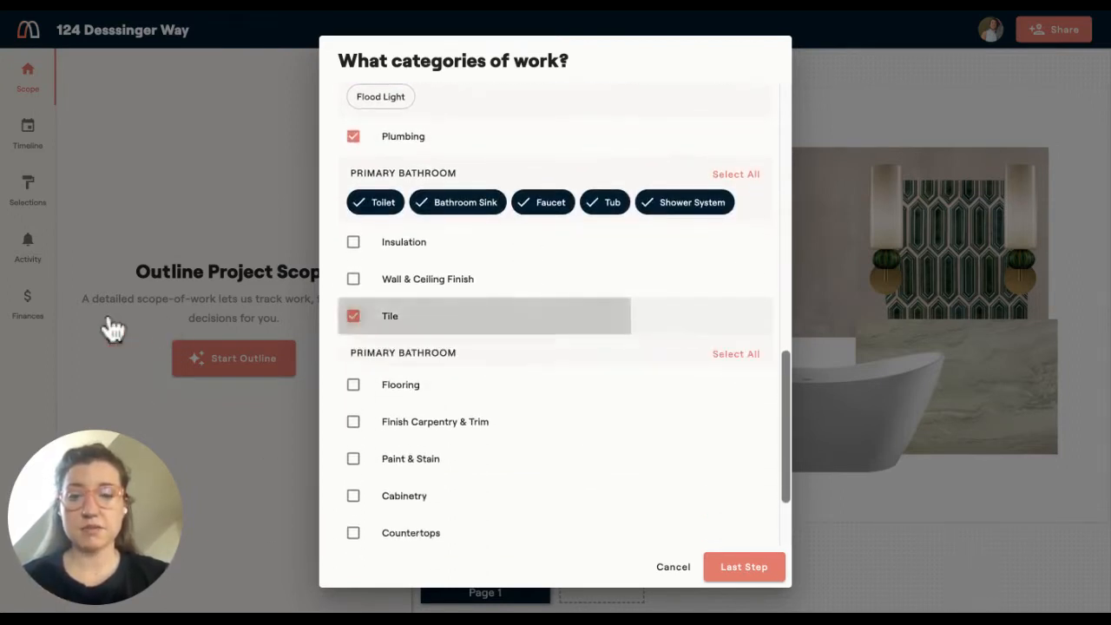
pyautogui.click(736, 353)
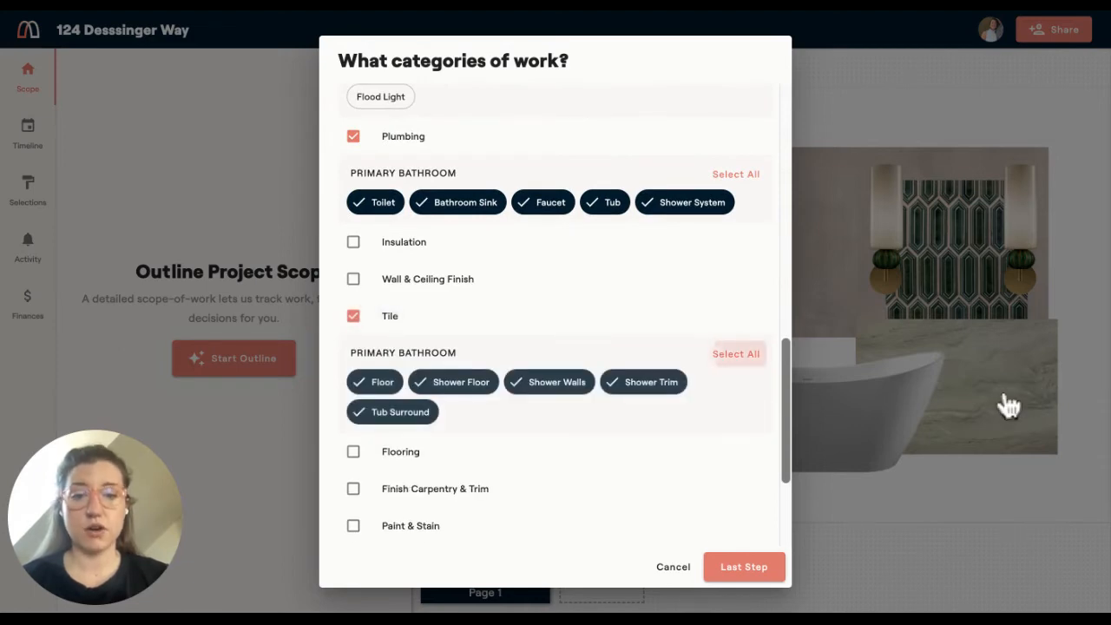
# Step: Add the Paint & Stain category with Wall Paint and Wallpaper
pyautogui.scroll(-3, 555, 347)
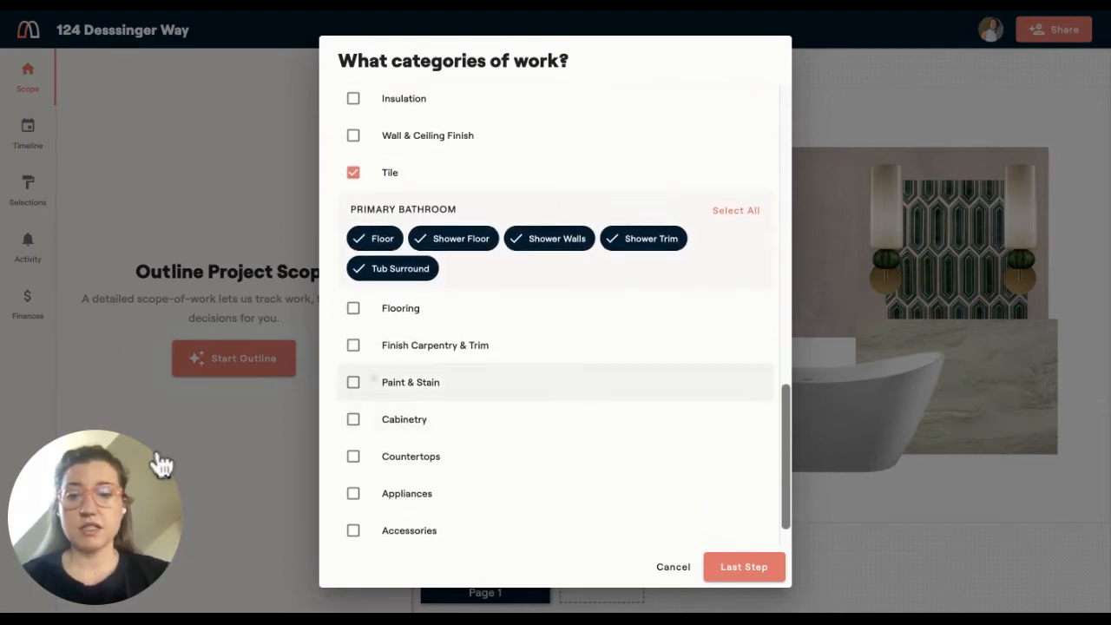
pyautogui.click(353, 382)
pyautogui.click(378, 422)
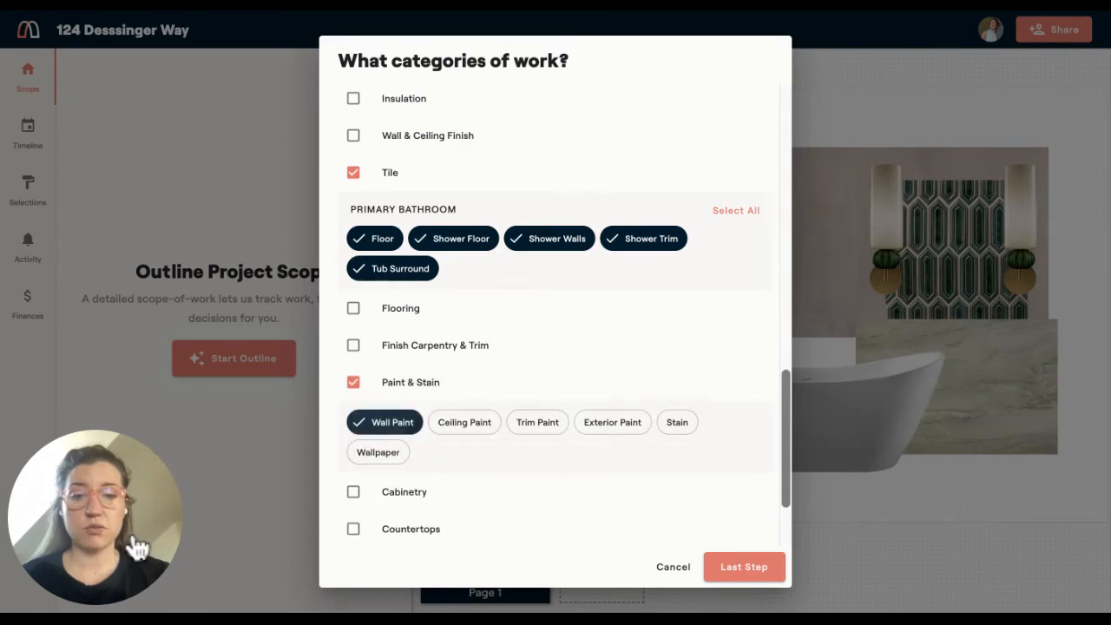
pyautogui.click(379, 452)
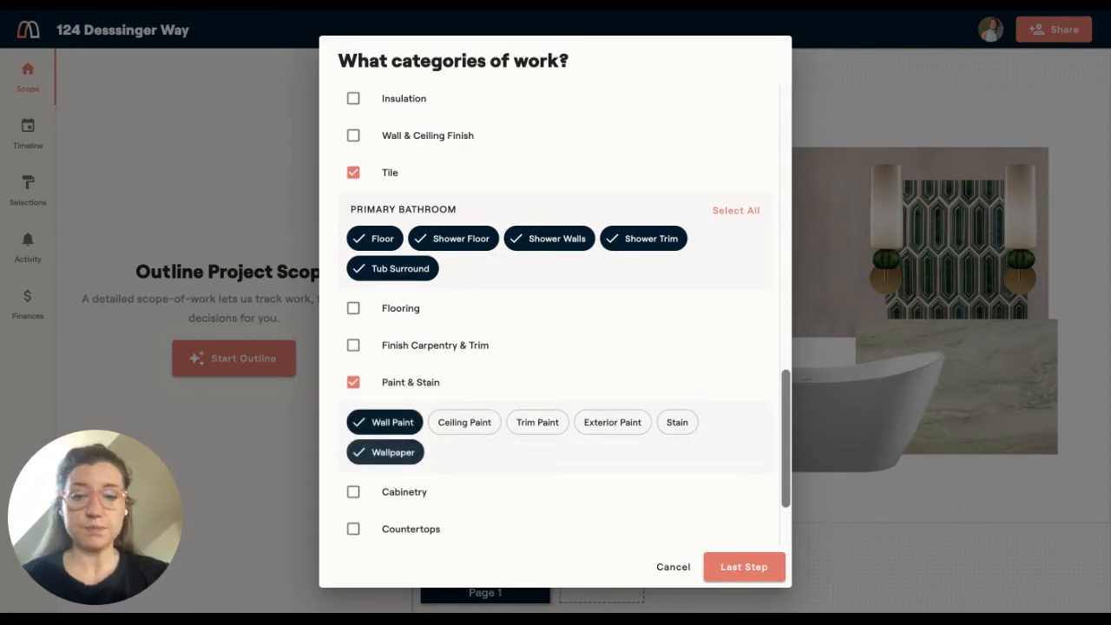
# Step: Add the Cabinetry category with Vanity and the Accessories category, and continue to the fee structure
pyautogui.click(353, 491)
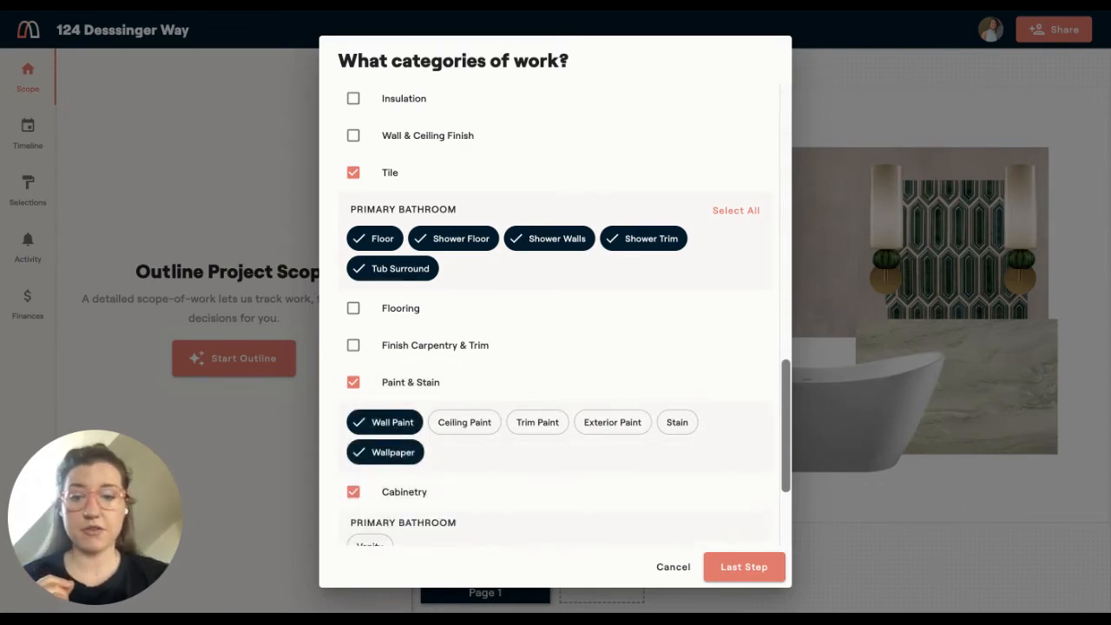
pyautogui.scroll(-3, 555, 313)
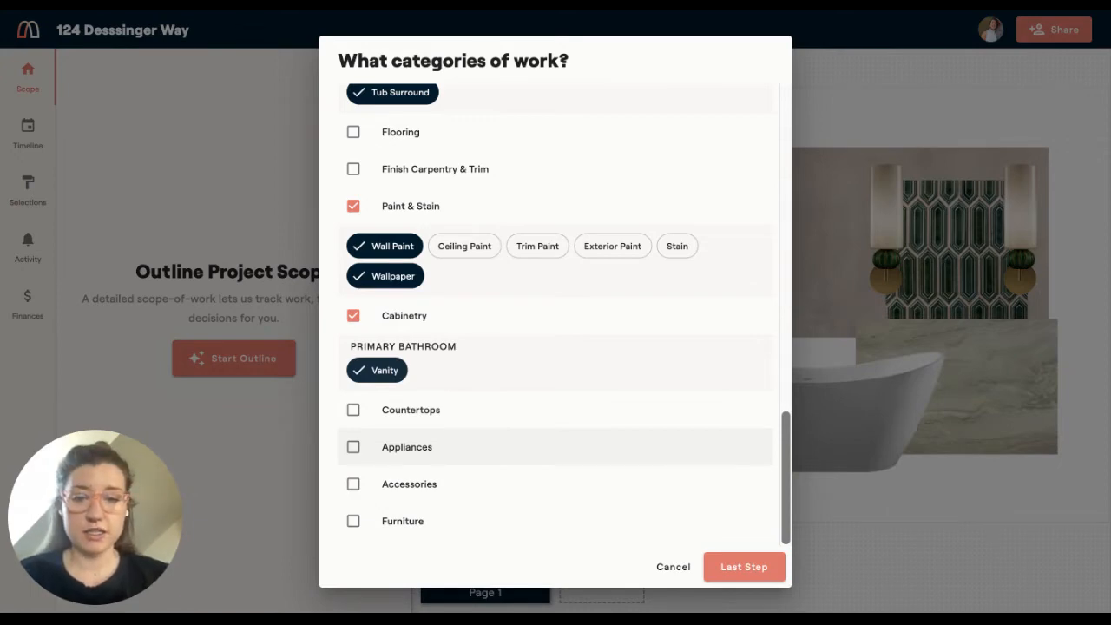
pyautogui.click(408, 484)
pyautogui.click(744, 566)
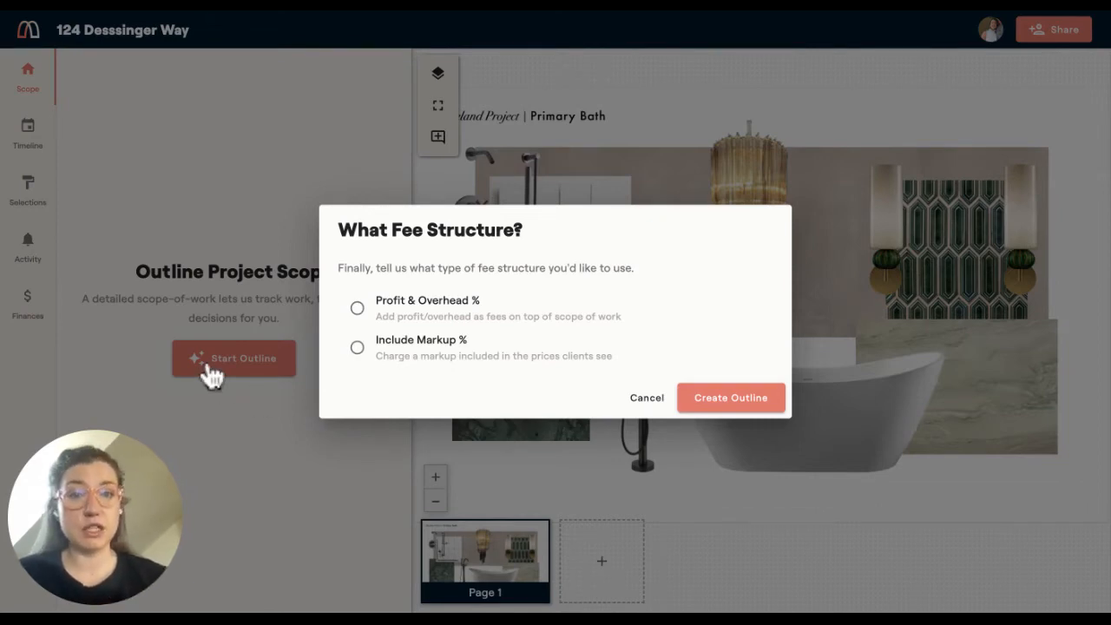
# Step: Choose the included markup fee structure at 40% and create the outline
pyautogui.click(358, 347)
pyautogui.doubleClick(394, 365)
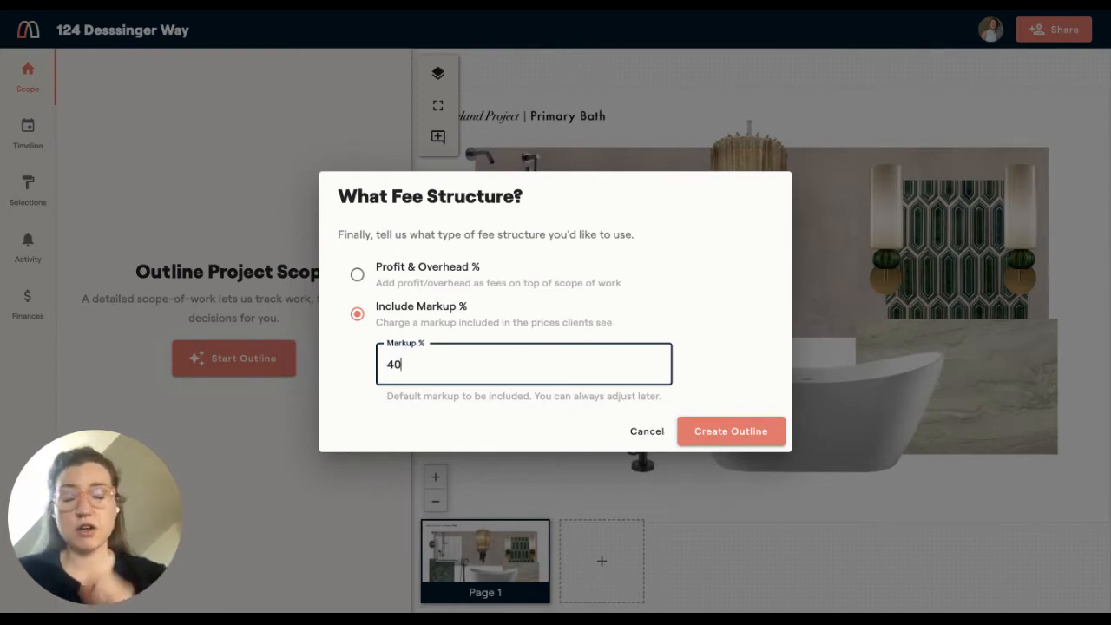
pyautogui.press('Return')
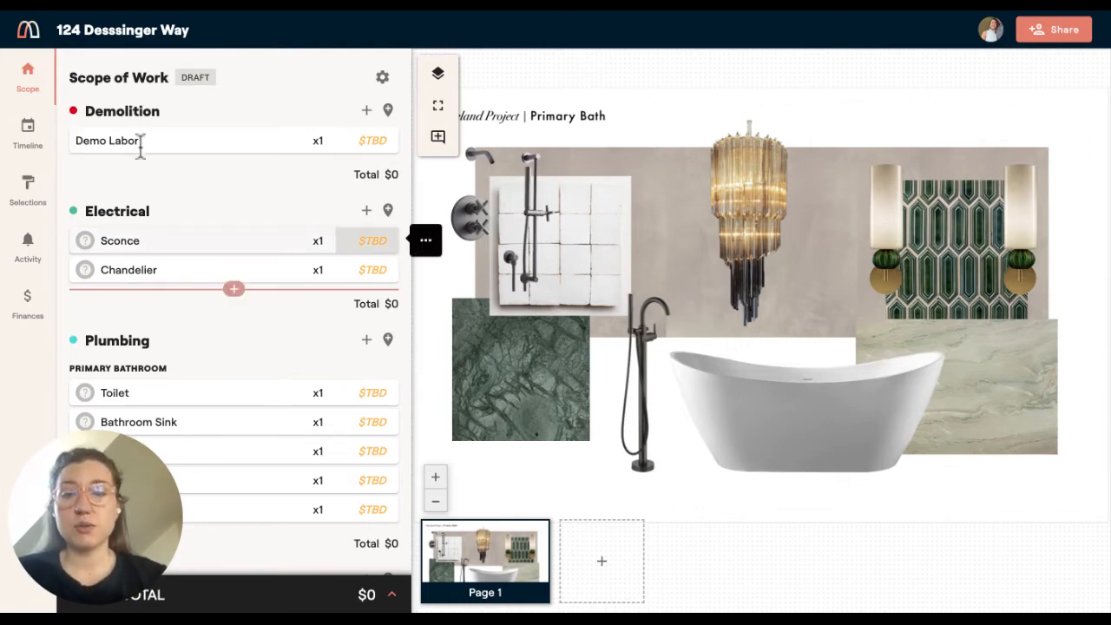
# Step: Set the sconce's unit cost to $500 in the Electrical scope
pyautogui.click(373, 241)
pyautogui.write('500')
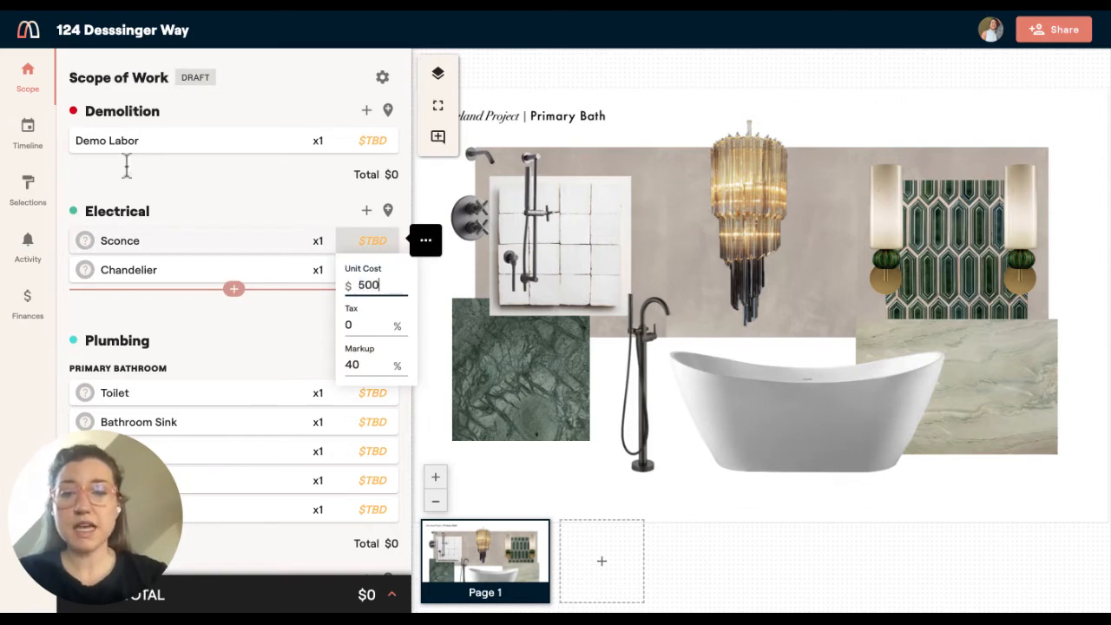
pyautogui.hotkey('shift', 'Tab')
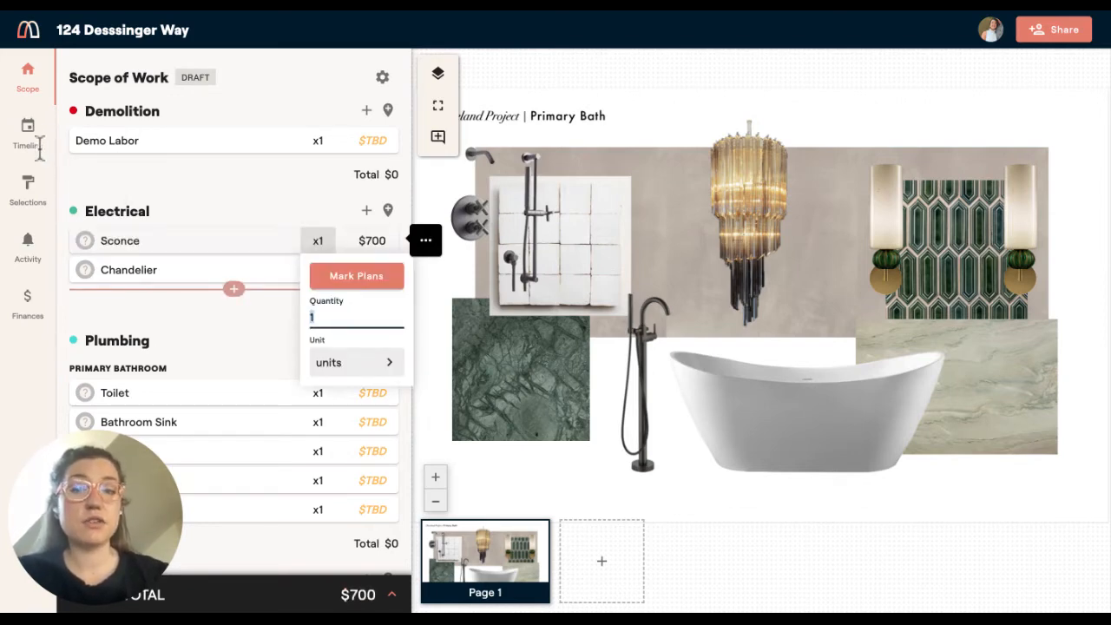
# Step: Estimate the sconce quantity by placing a point marker on each of the two sconces on the plan, and save it
pyautogui.click(356, 275)
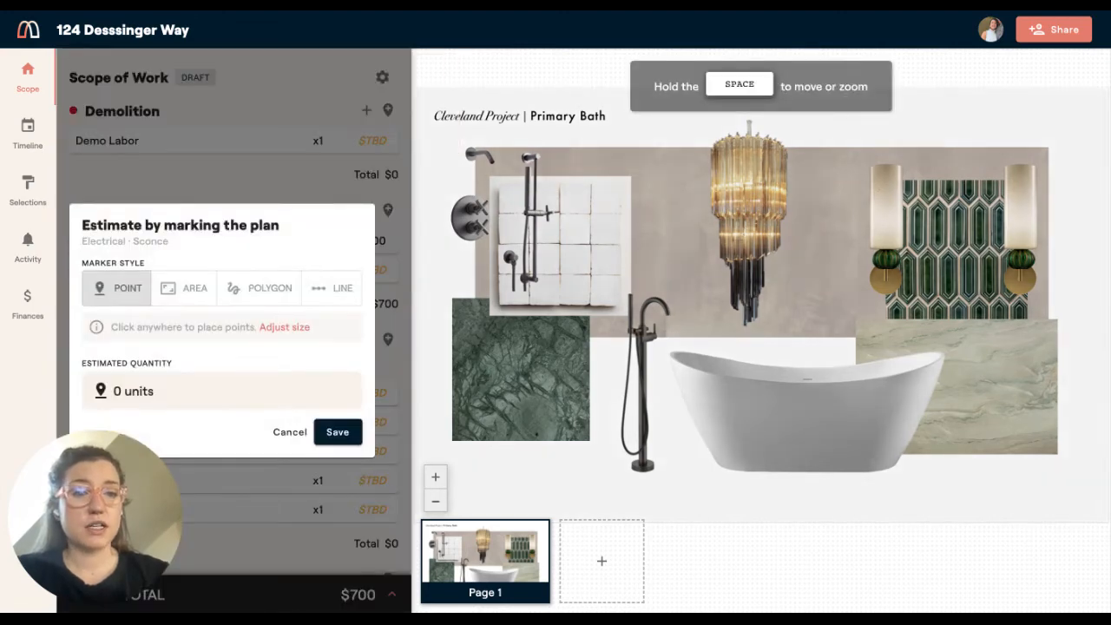
pyautogui.click(883, 208)
pyautogui.click(1020, 209)
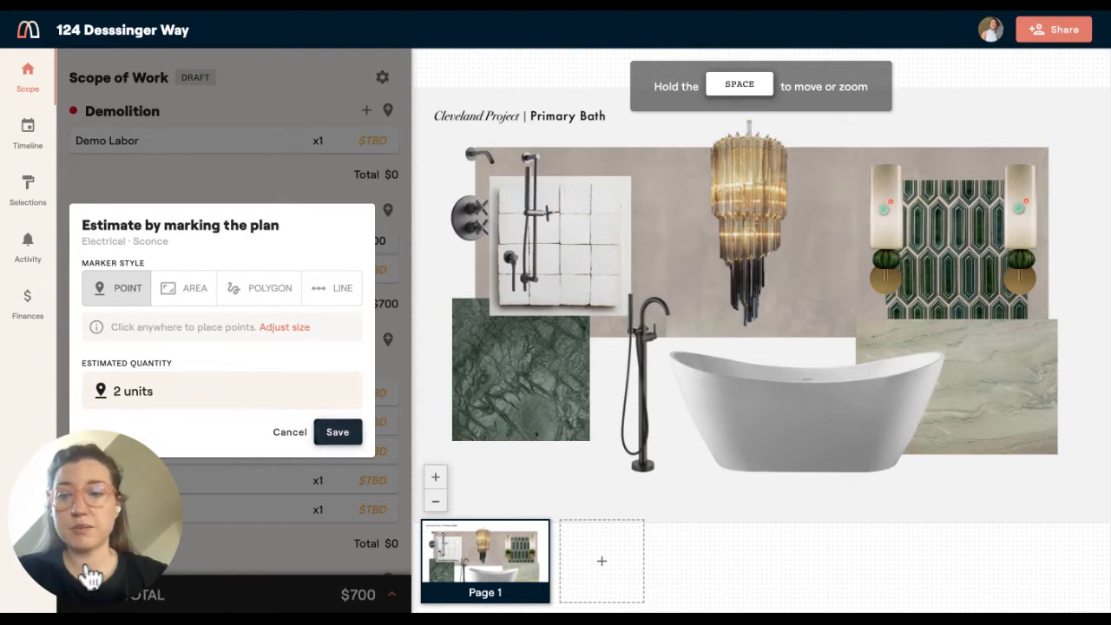
pyautogui.click(338, 431)
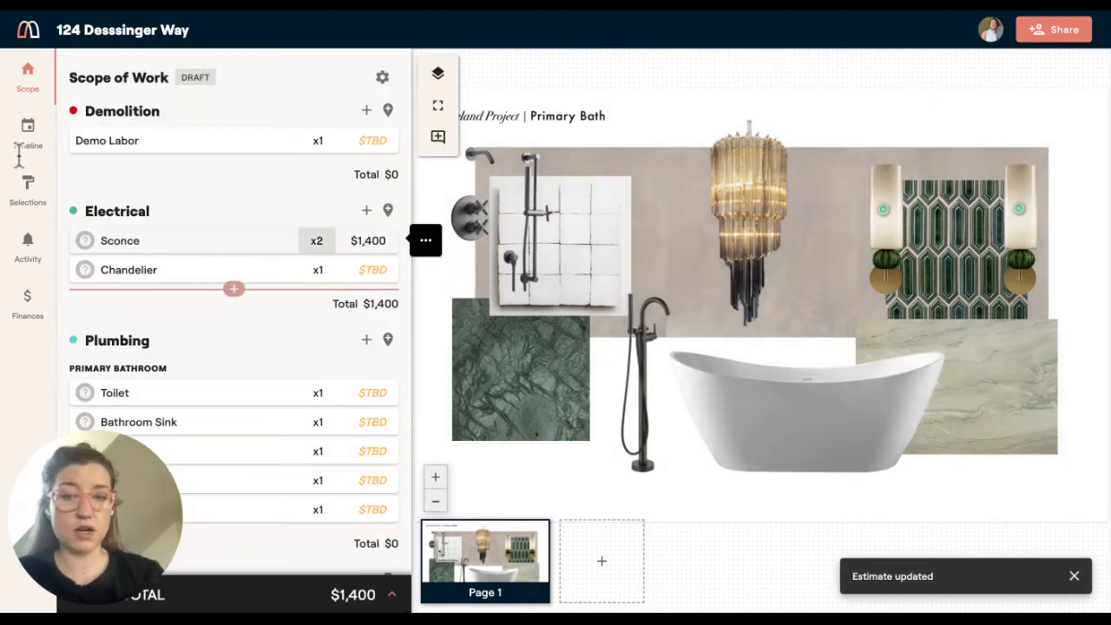
# Step: Set the chandelier's unit cost to $2000 and its tax to 10%
pyautogui.press('Return')
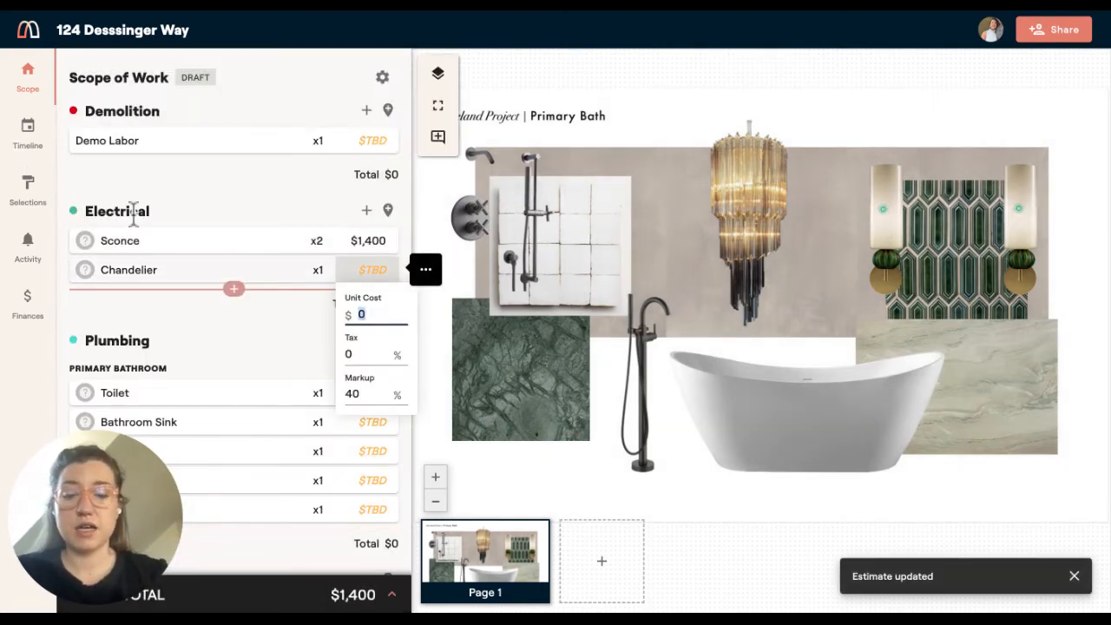
pyautogui.write('2000')
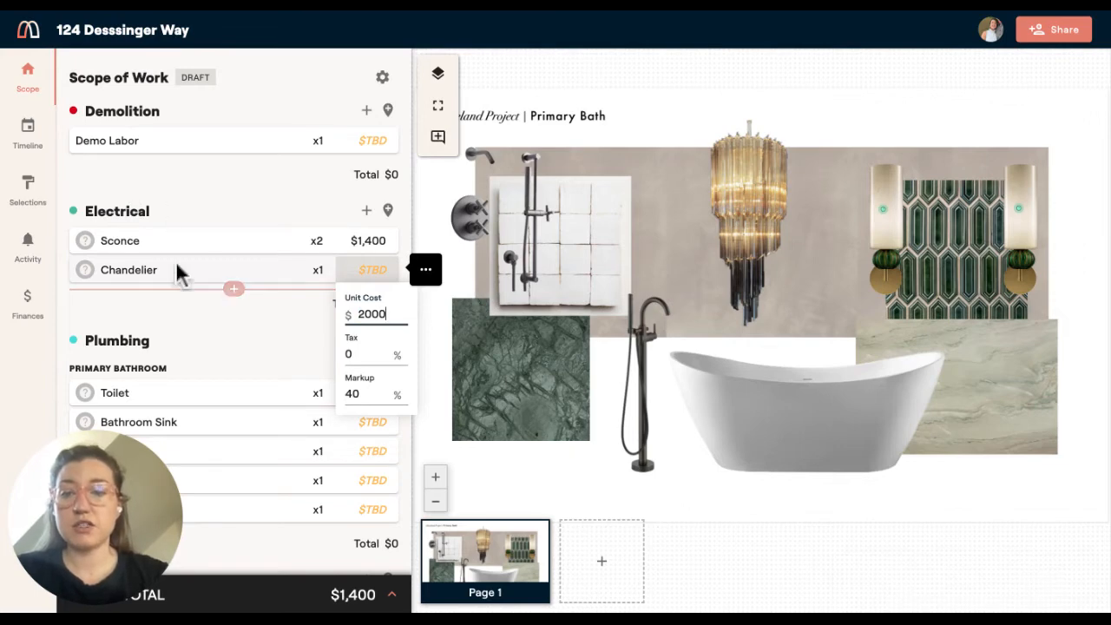
pyautogui.press('Tab')
pyautogui.write('10')
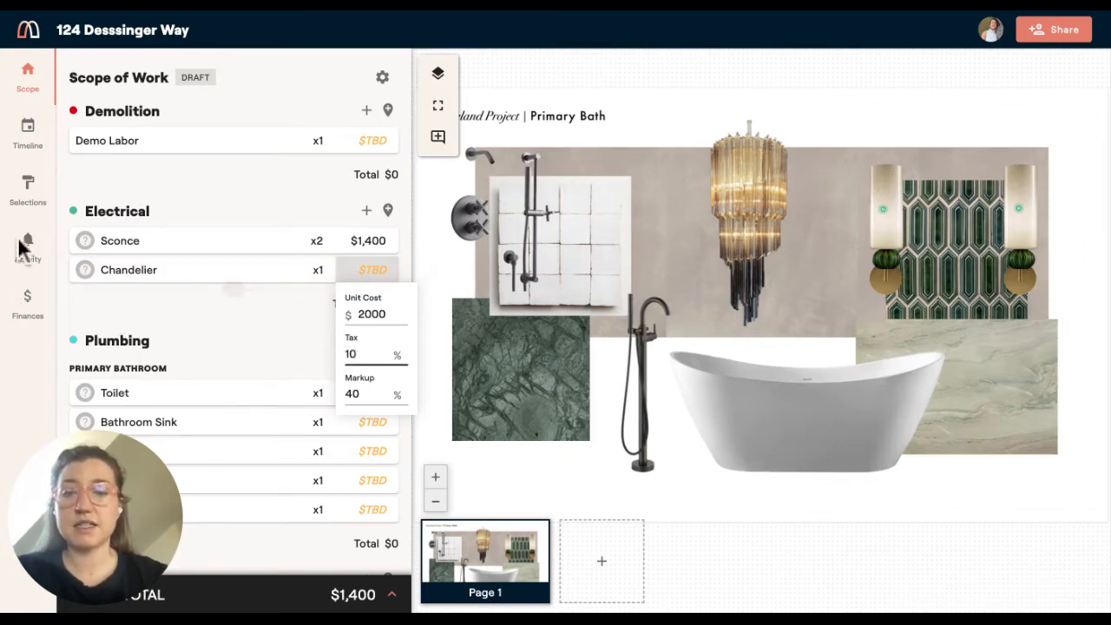
pyautogui.hotkey('shift', 'Tab')
# Step: Estimate the chandelier quantity with one point marker on the chandelier in the plan, and save it
pyautogui.click(356, 305)
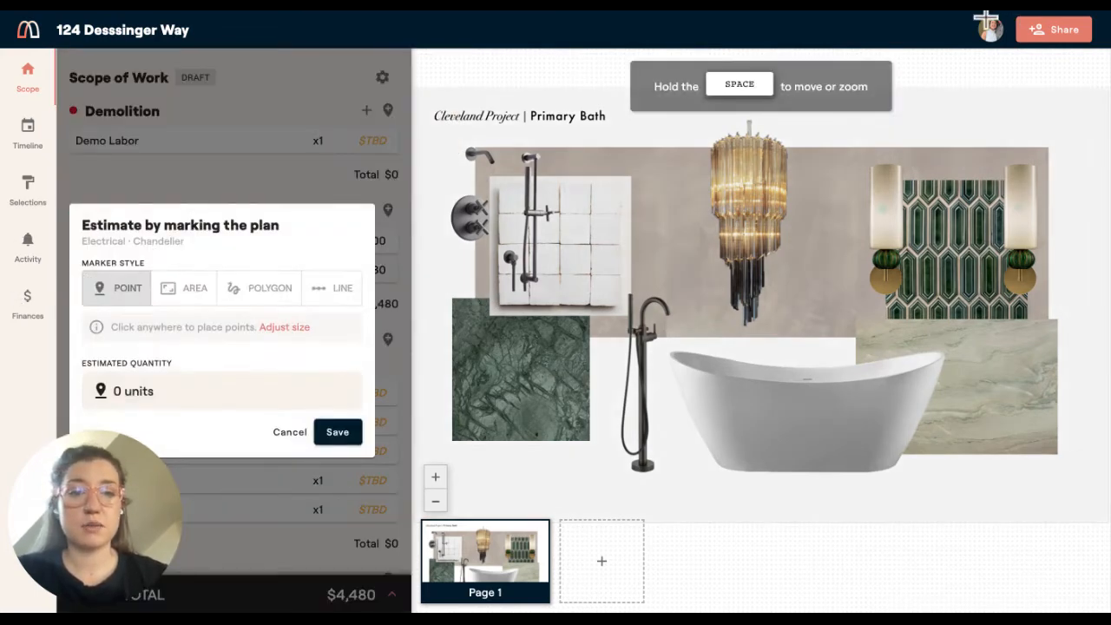
pyautogui.click(749, 182)
pyautogui.click(343, 430)
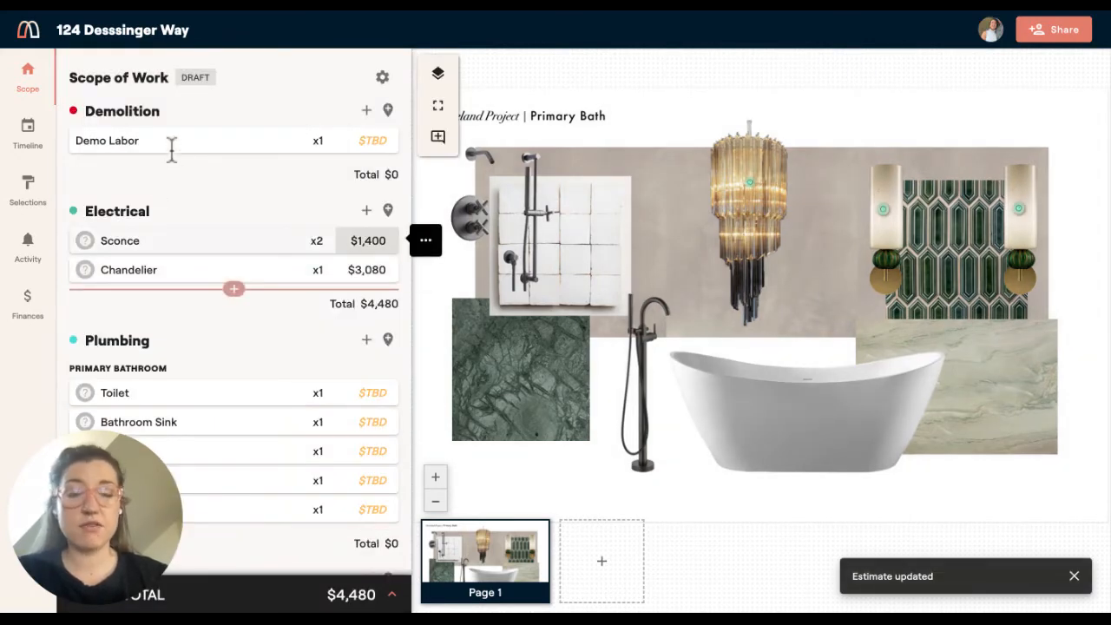
# Step: Set the toilet's unit cost to $750 and its tax to 10% in the Plumbing scope
pyautogui.scroll(-3, 165, 169)
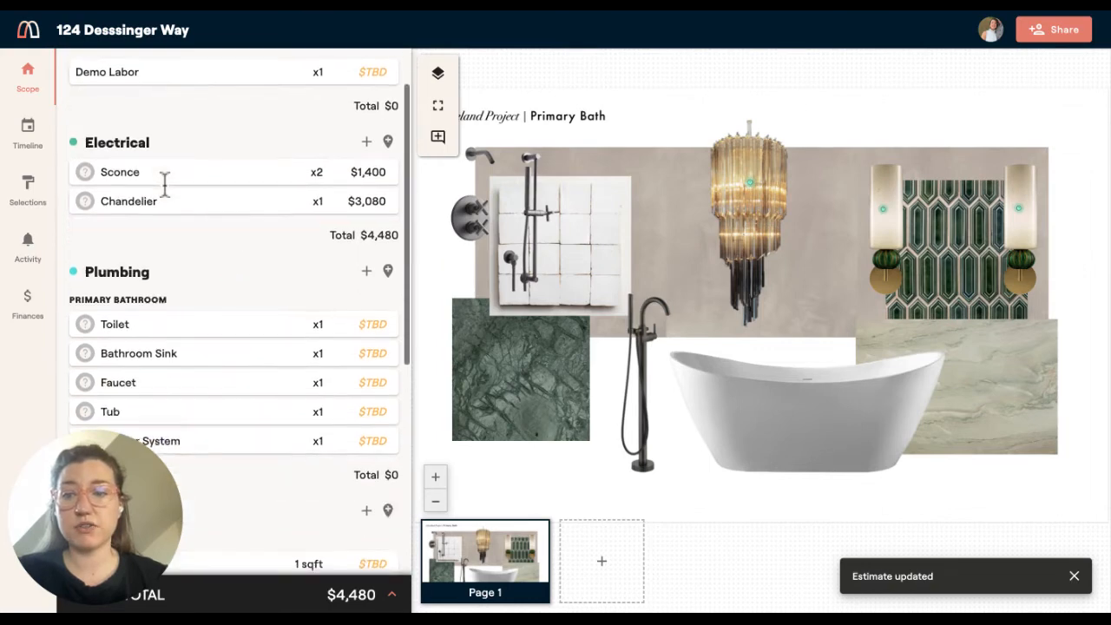
pyautogui.click(371, 244)
pyautogui.write('750')
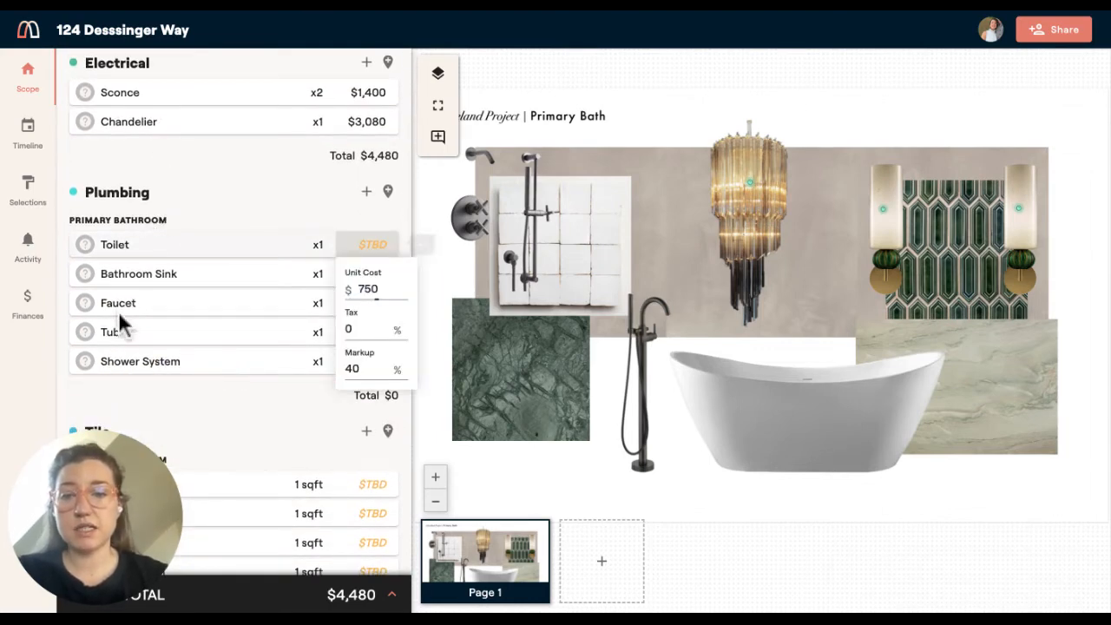
pyautogui.press('Tab')
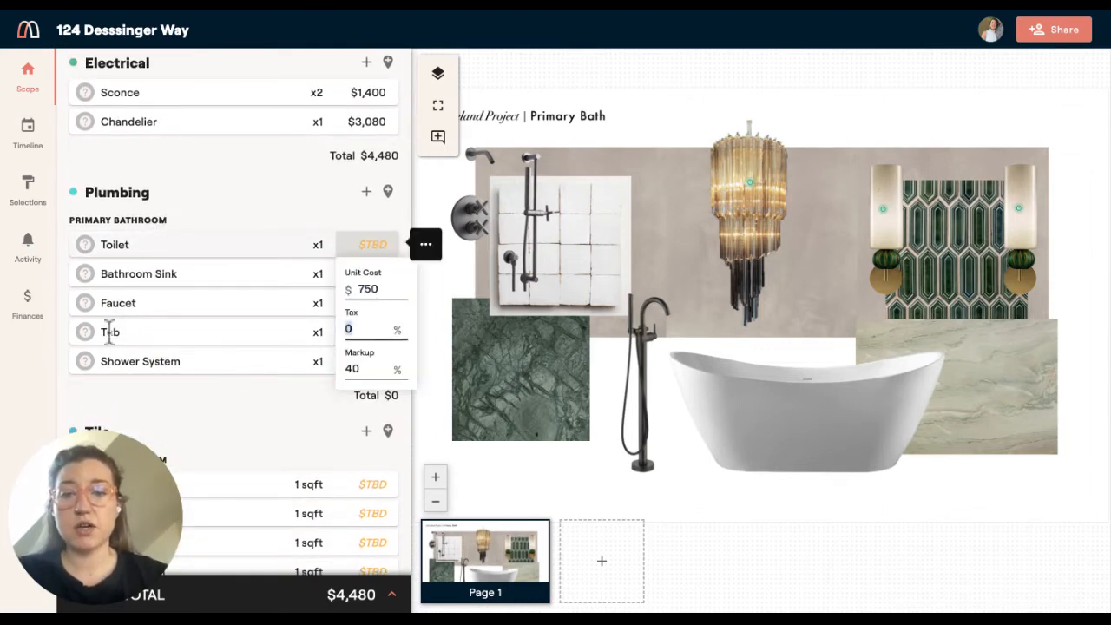
pyautogui.write('10')
pyautogui.press('Tab')
pyautogui.press('Tab')
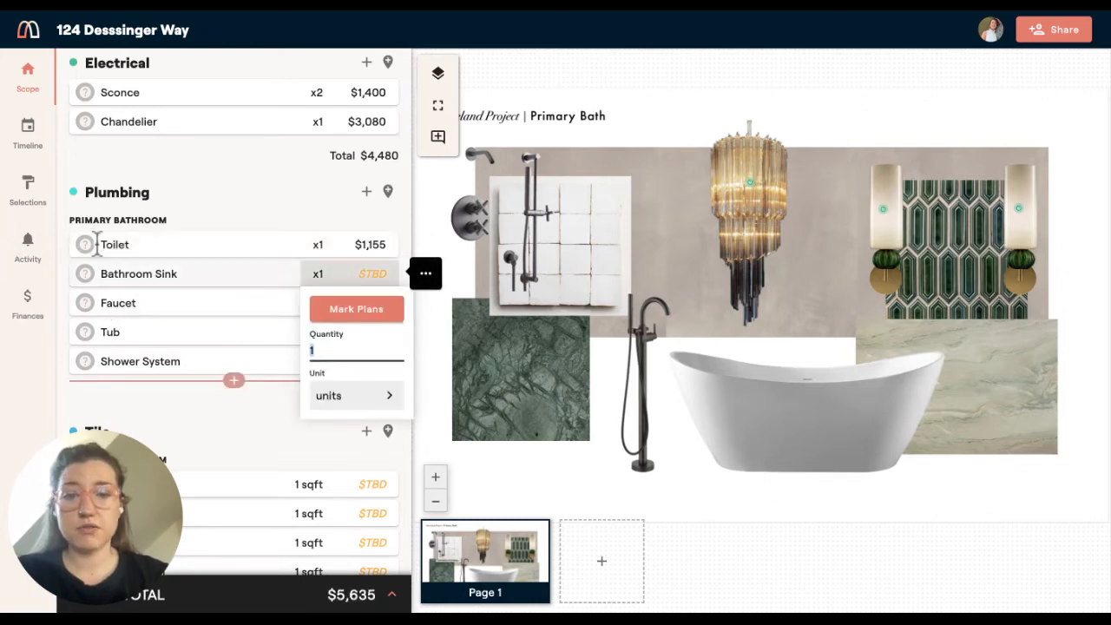
# Step: Set the bathroom sink's unit cost to $500 and its tax to 10% in the Plumbing scope
pyautogui.press('Tab')
pyautogui.press('Tab')
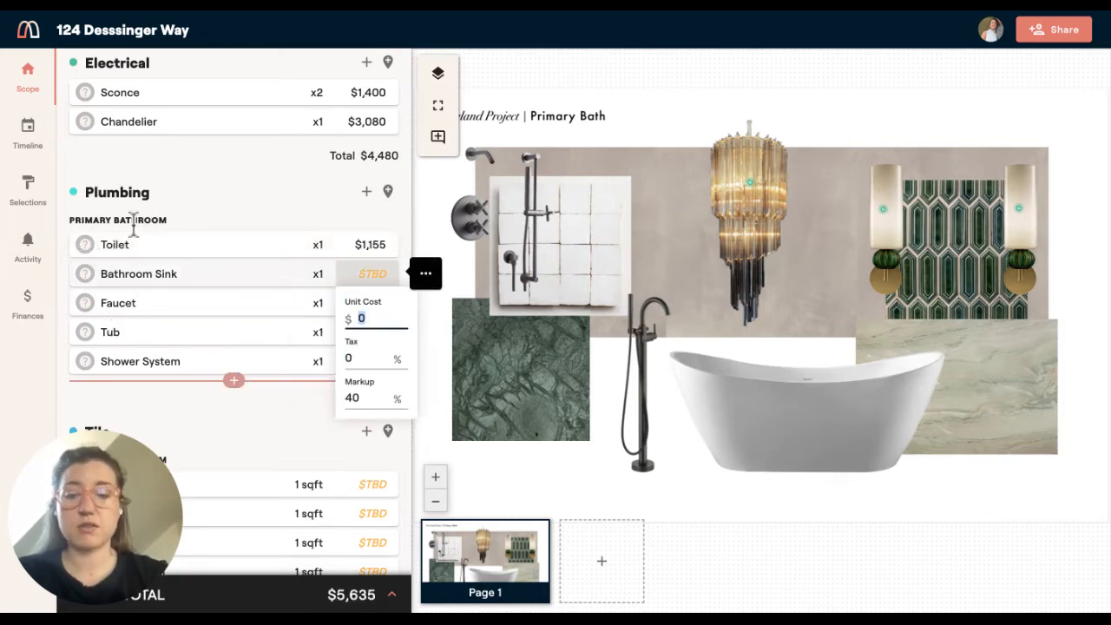
pyautogui.write('500')
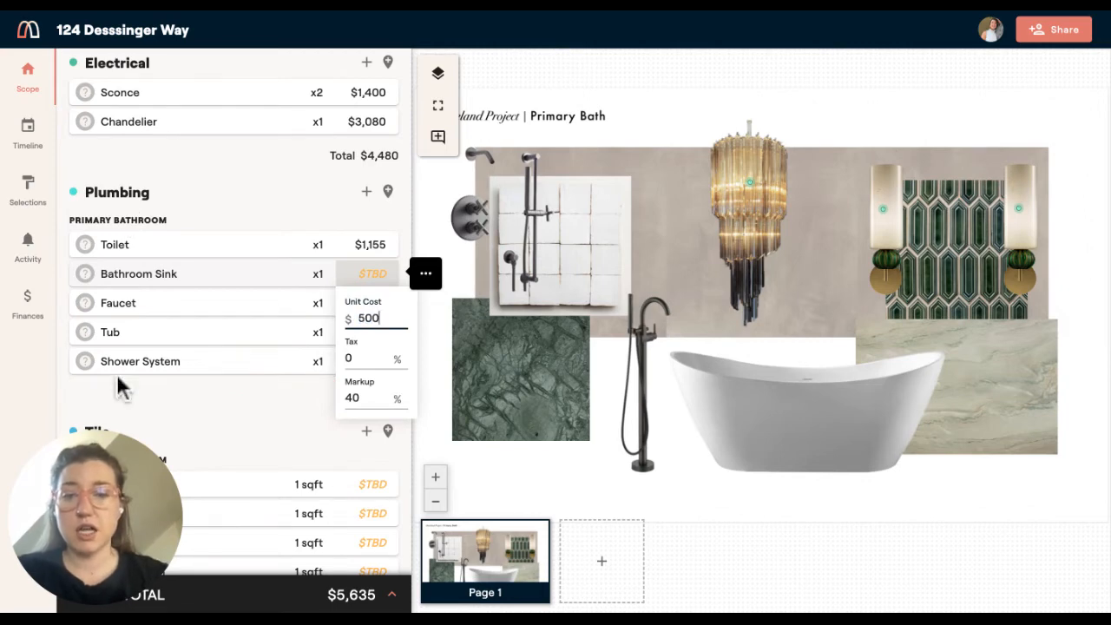
pyautogui.press('Tab')
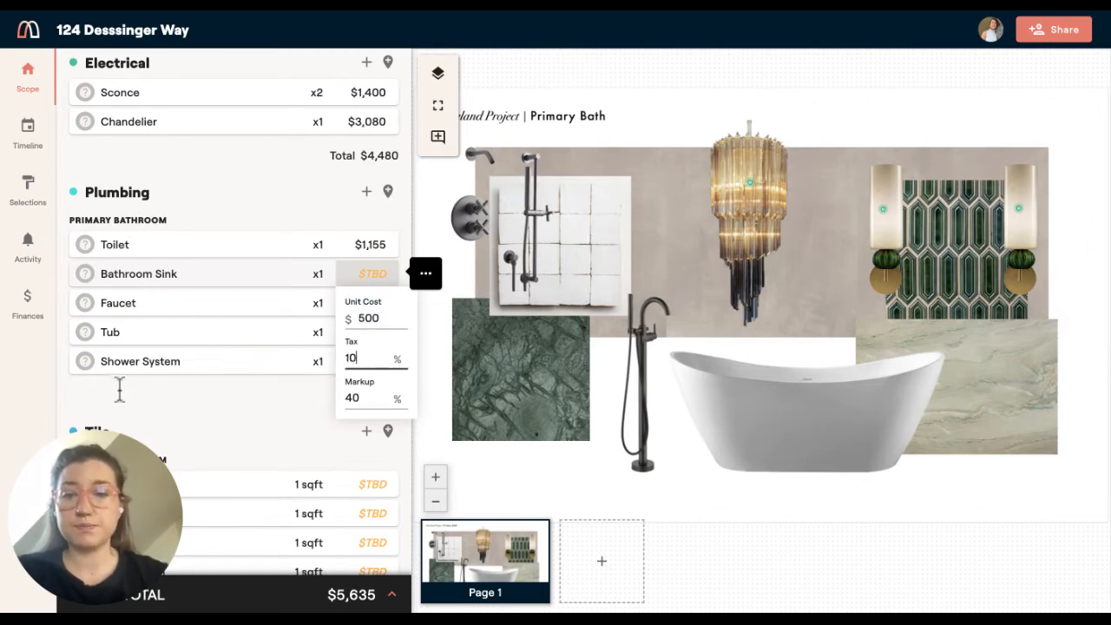
pyautogui.write('10')
# Step: Add the description "Freestanding tub, prefers white or ivory" to the Tub item and save it
pyautogui.click(121, 332)
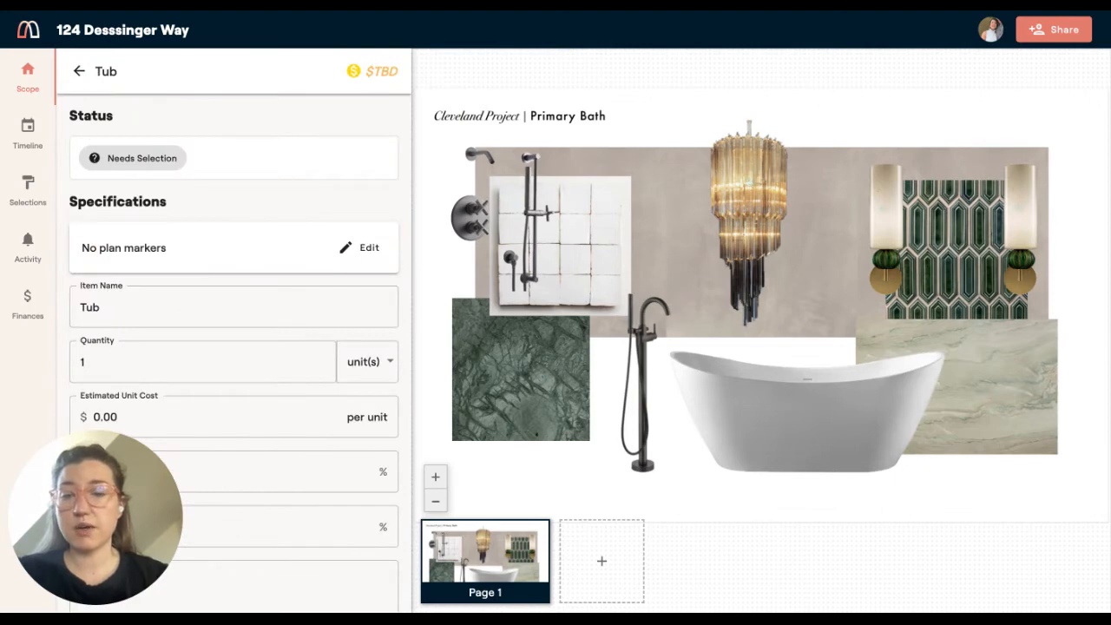
pyautogui.scroll(-3, 234, 205)
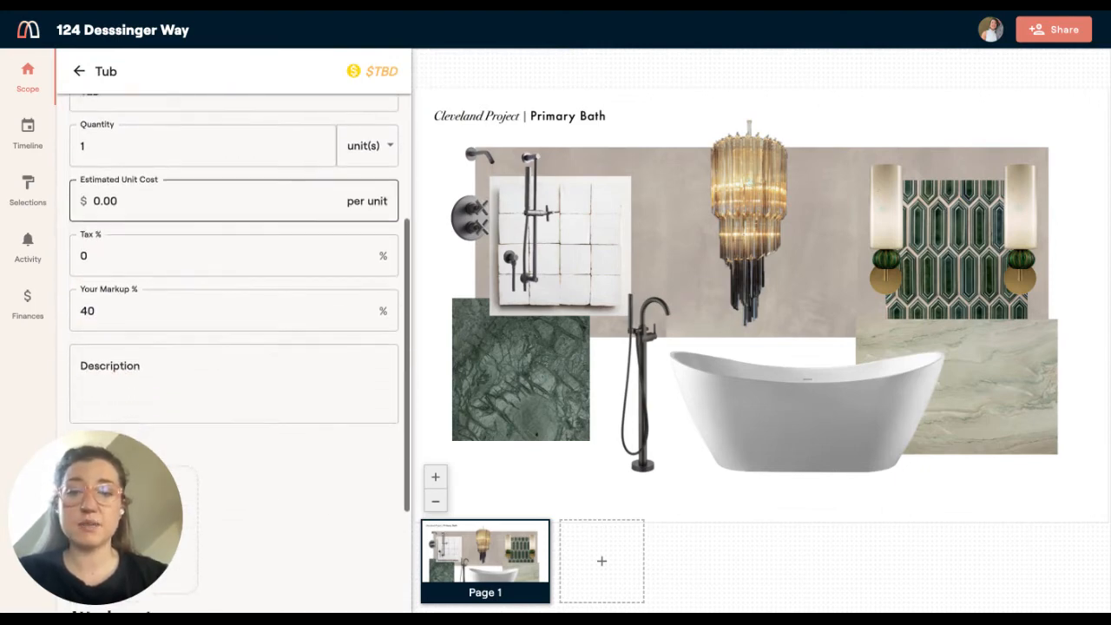
pyautogui.click(233, 337)
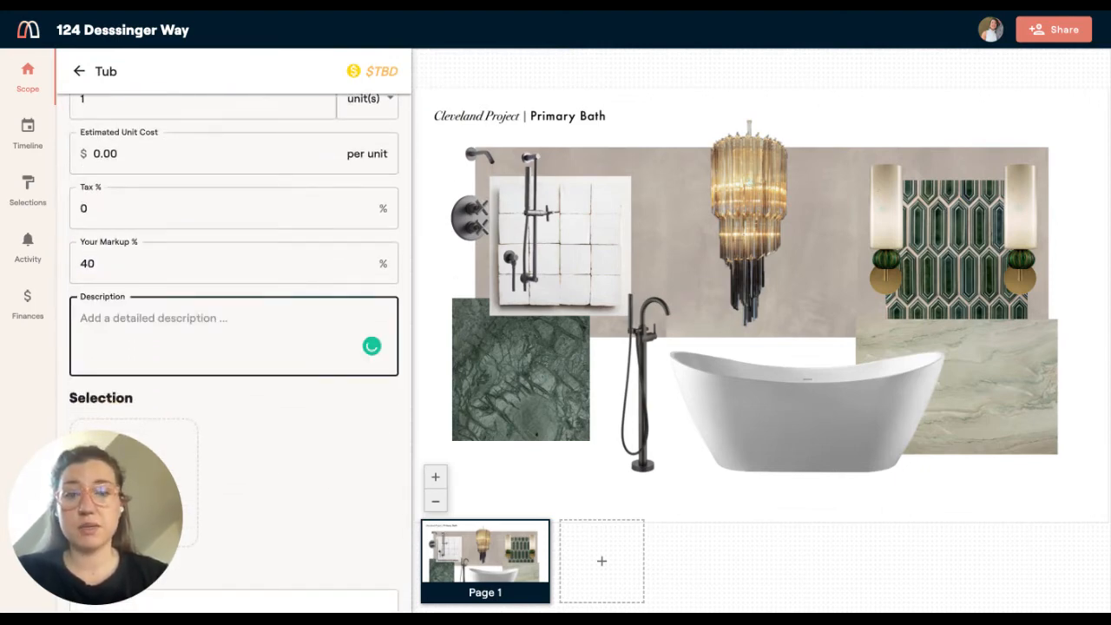
pyautogui.write('Freestanding tub, prefers white or ivory')
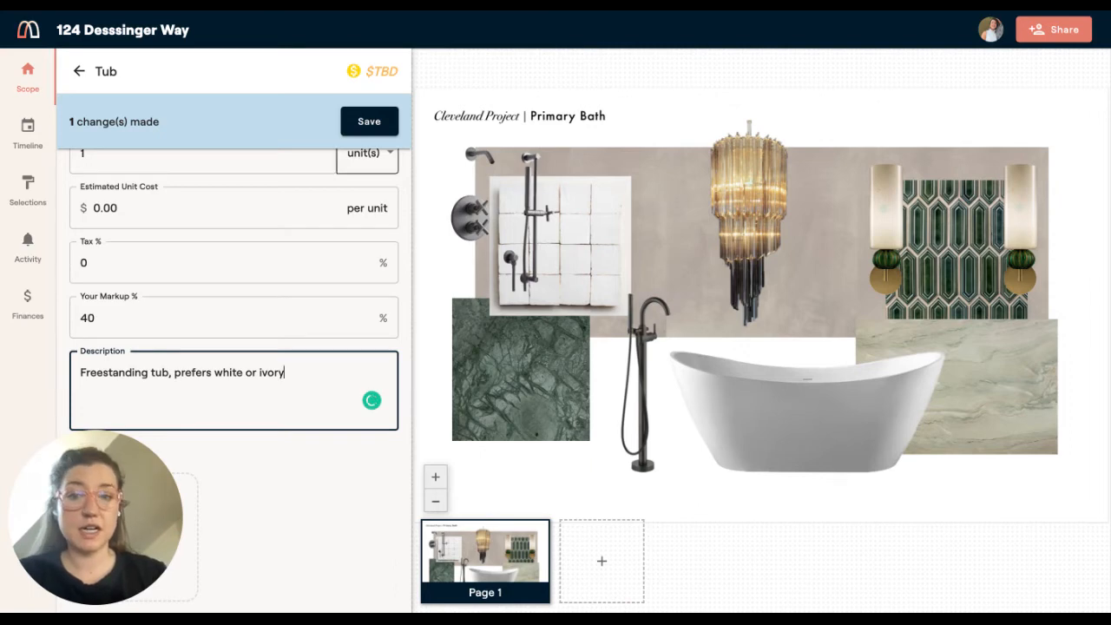
pyautogui.click(369, 121)
# Step: Set the tub's estimated unit cost to $1,500, save it, and return to the scope of work
pyautogui.doubleClick(105, 153)
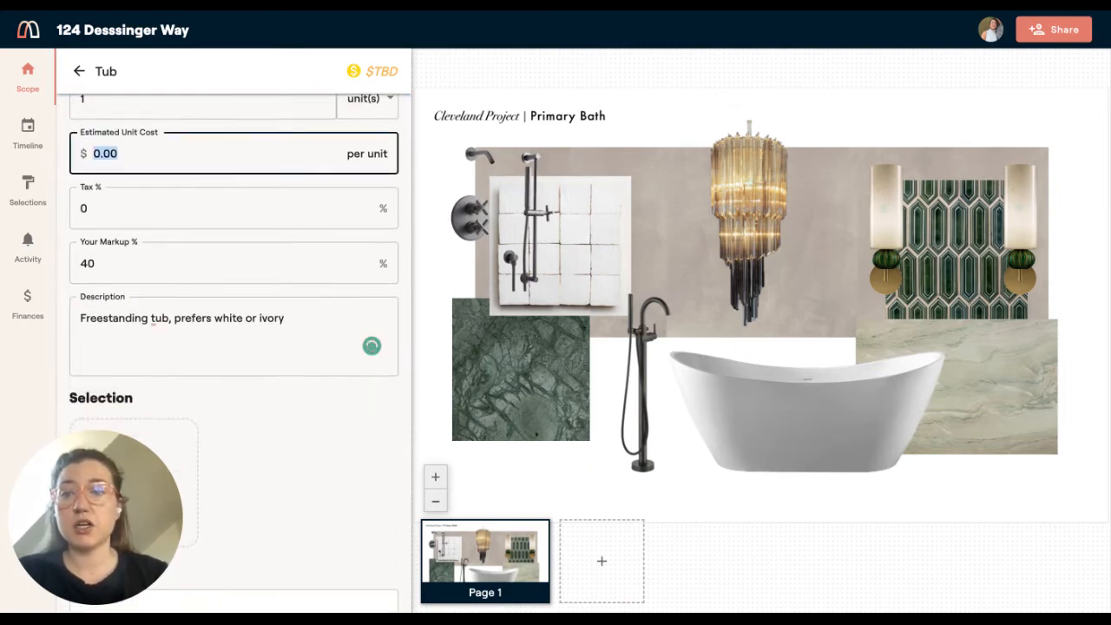
pyautogui.write('1500')
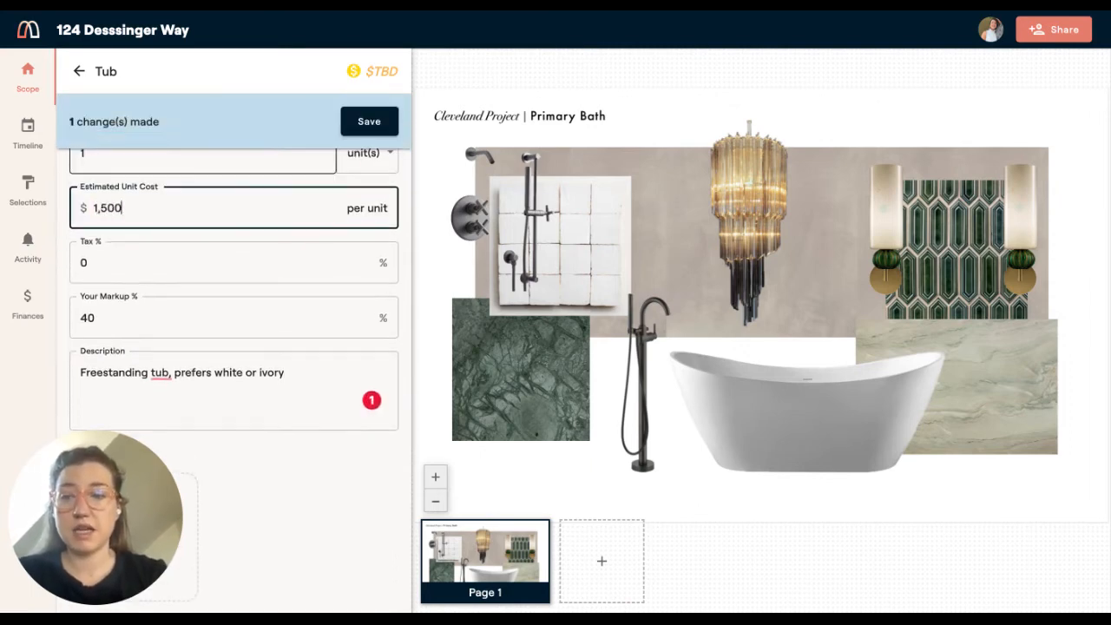
pyautogui.click(368, 122)
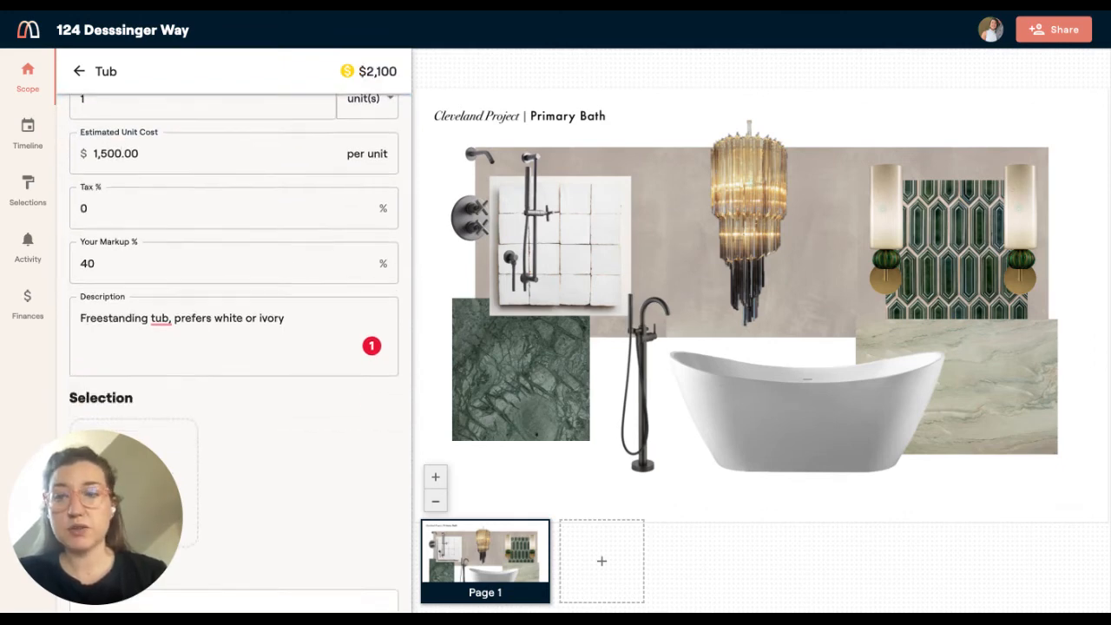
pyautogui.click(79, 71)
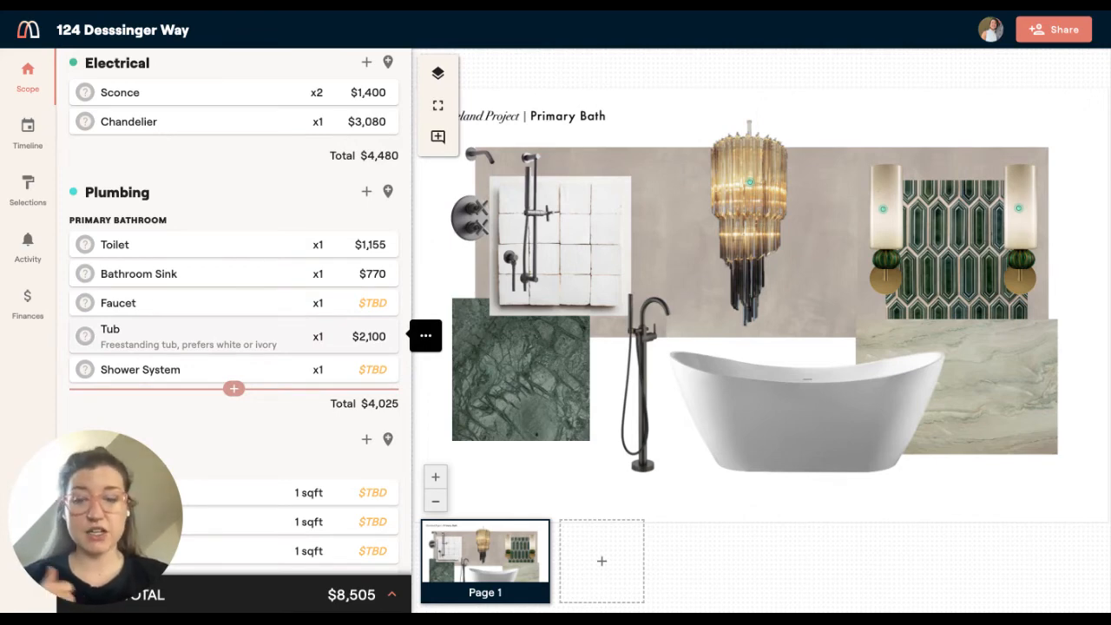
# Step: Expand the project total's breakdown and add the Design Services category to the scope of work
pyautogui.scroll(-5, 235, 336)
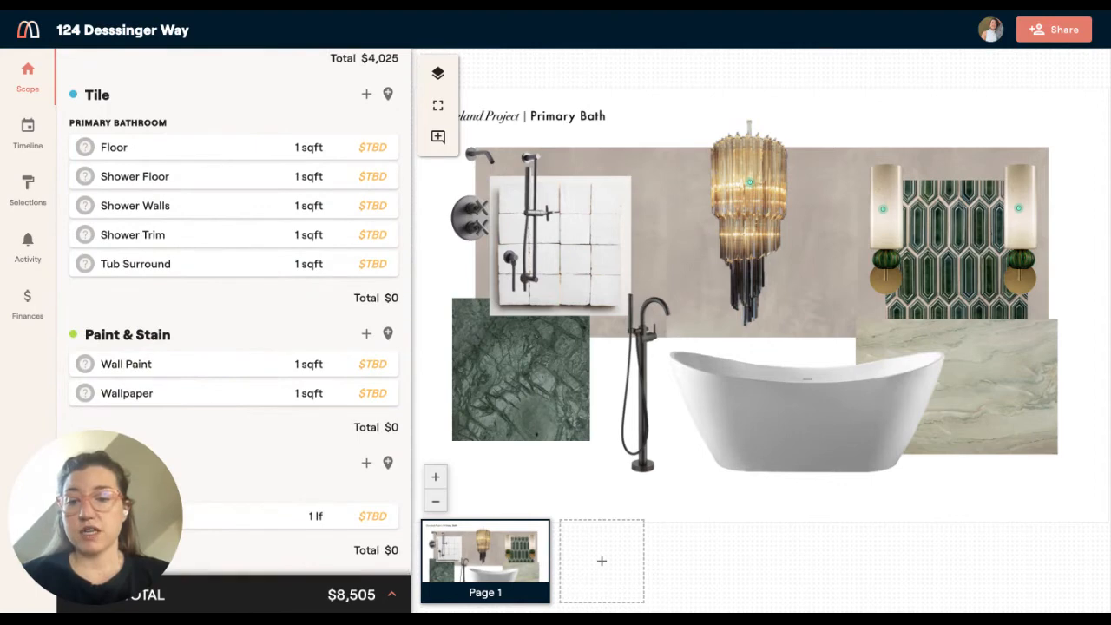
pyautogui.click(391, 595)
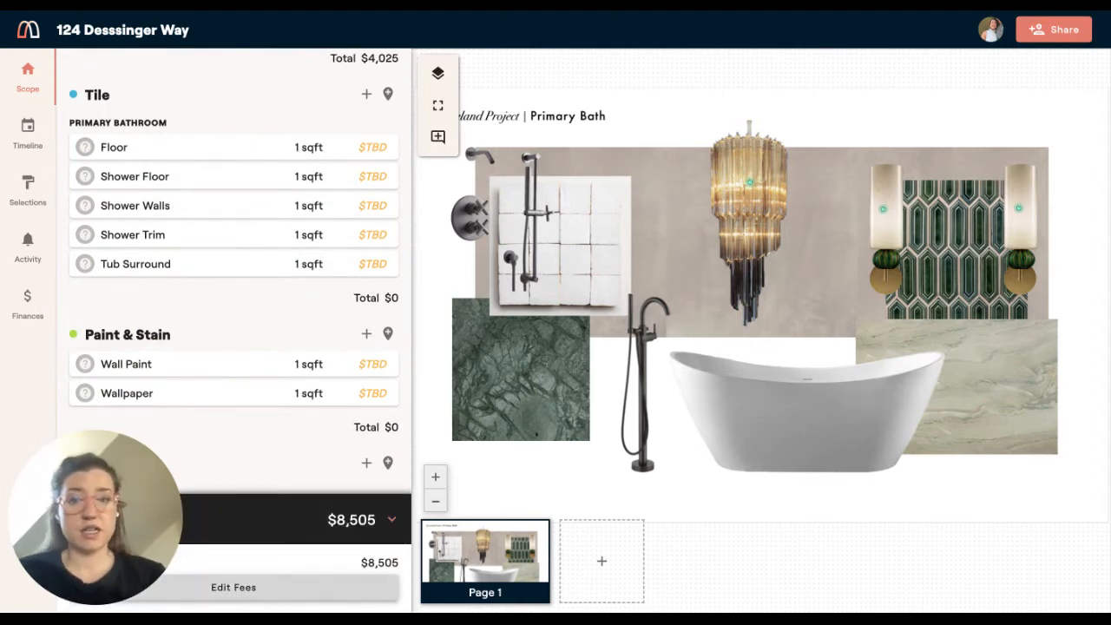
pyautogui.scroll(8, 62, 402)
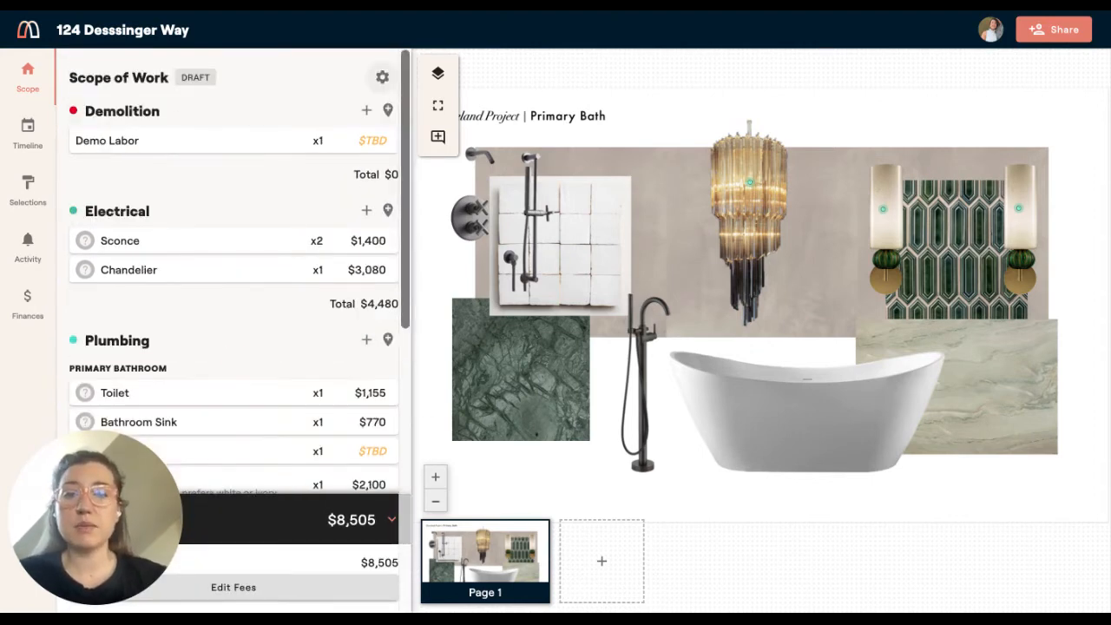
pyautogui.click(384, 77)
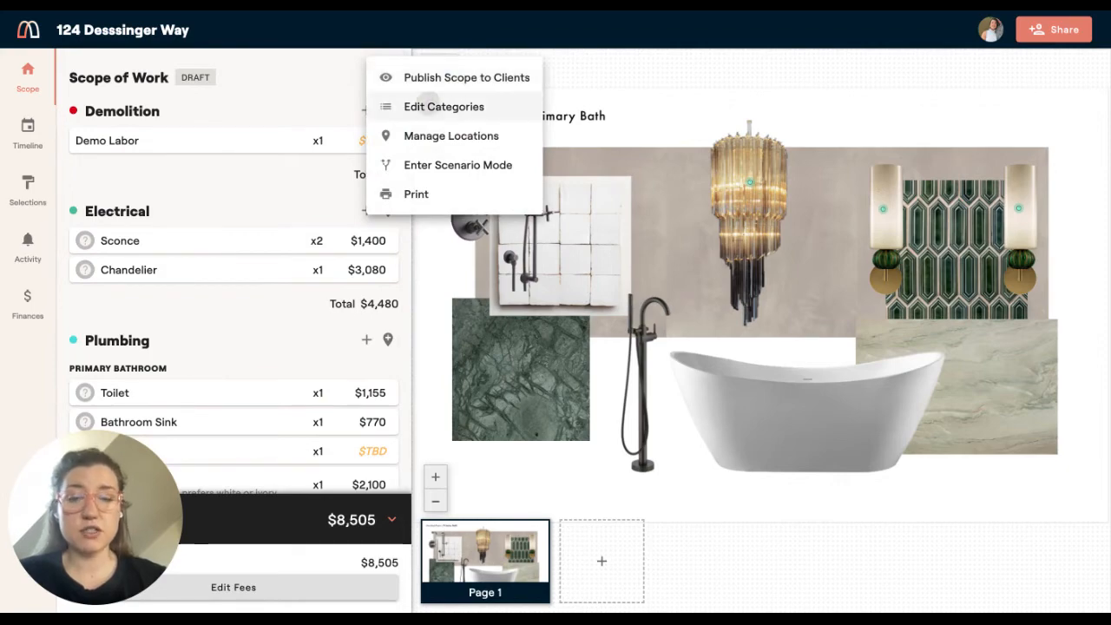
pyautogui.click(430, 102)
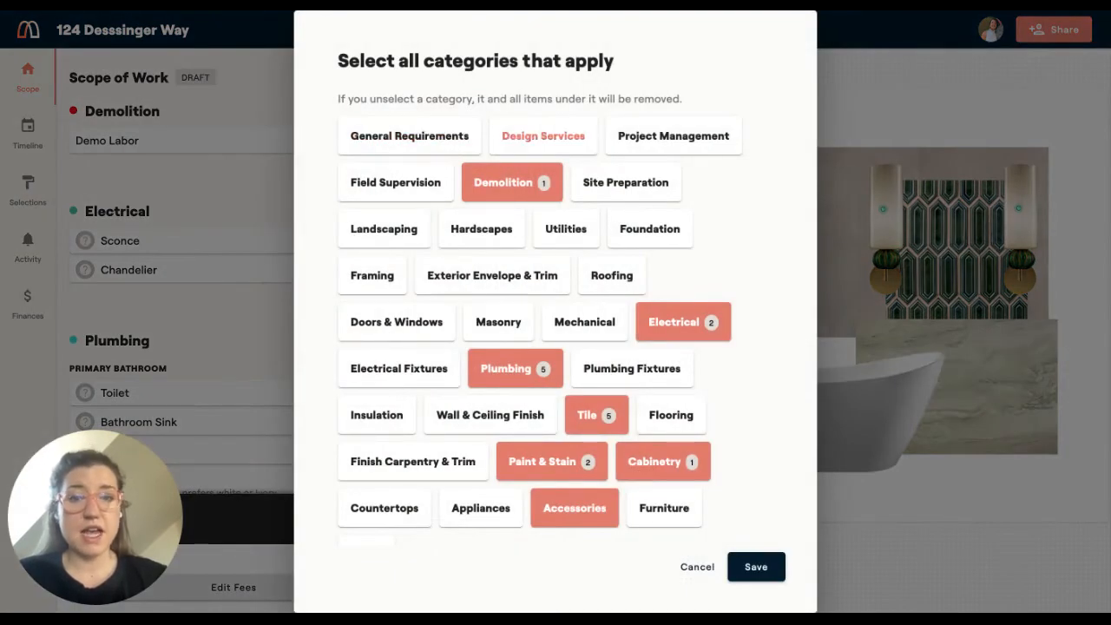
pyautogui.click(543, 135)
pyautogui.click(756, 566)
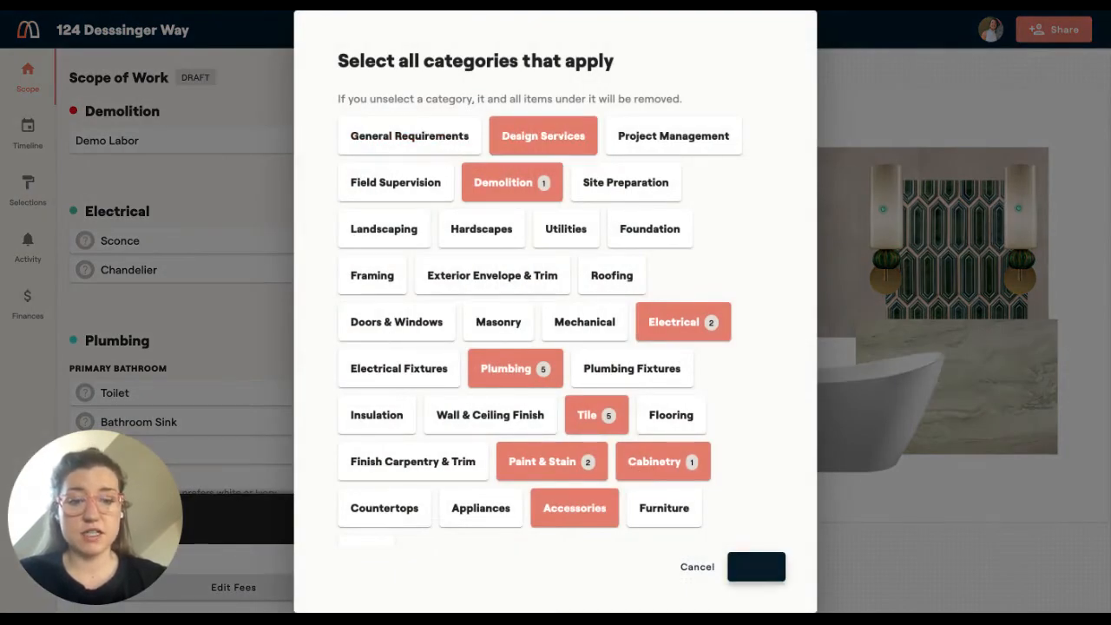
# Step: Add an item named "Designer Fee" under Design Services
pyautogui.click(233, 142)
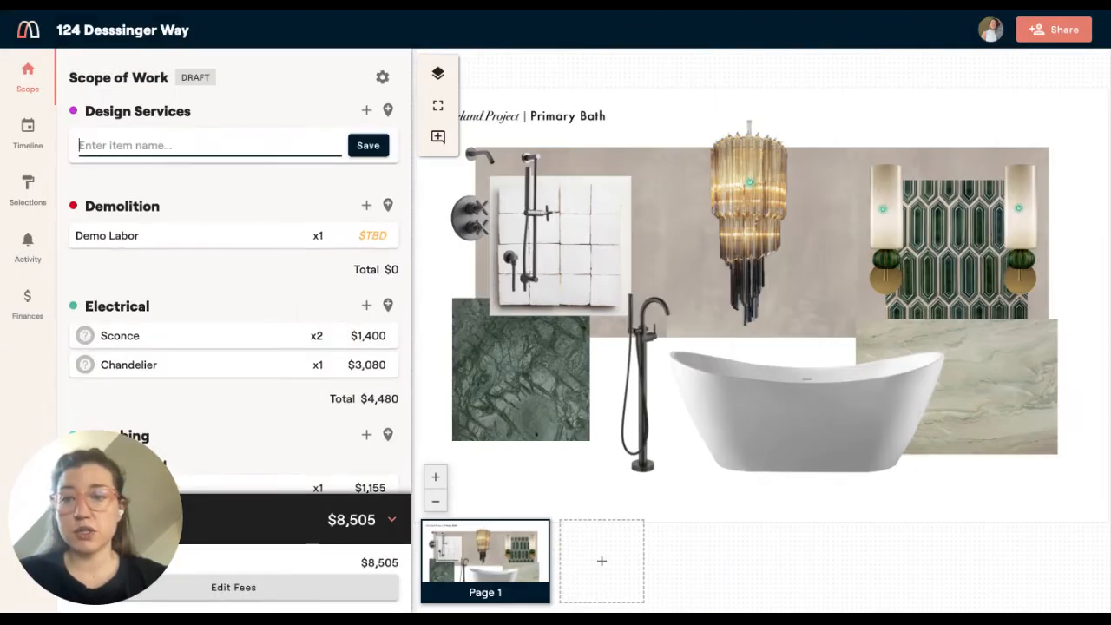
pyautogui.write('Designer Fee')
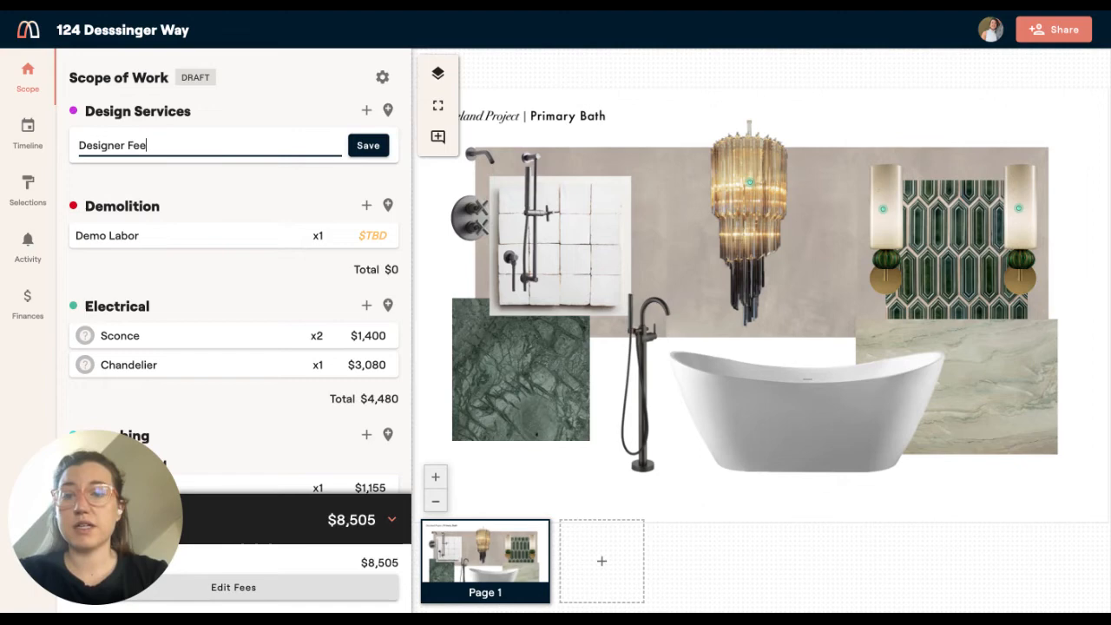
pyautogui.press('Return')
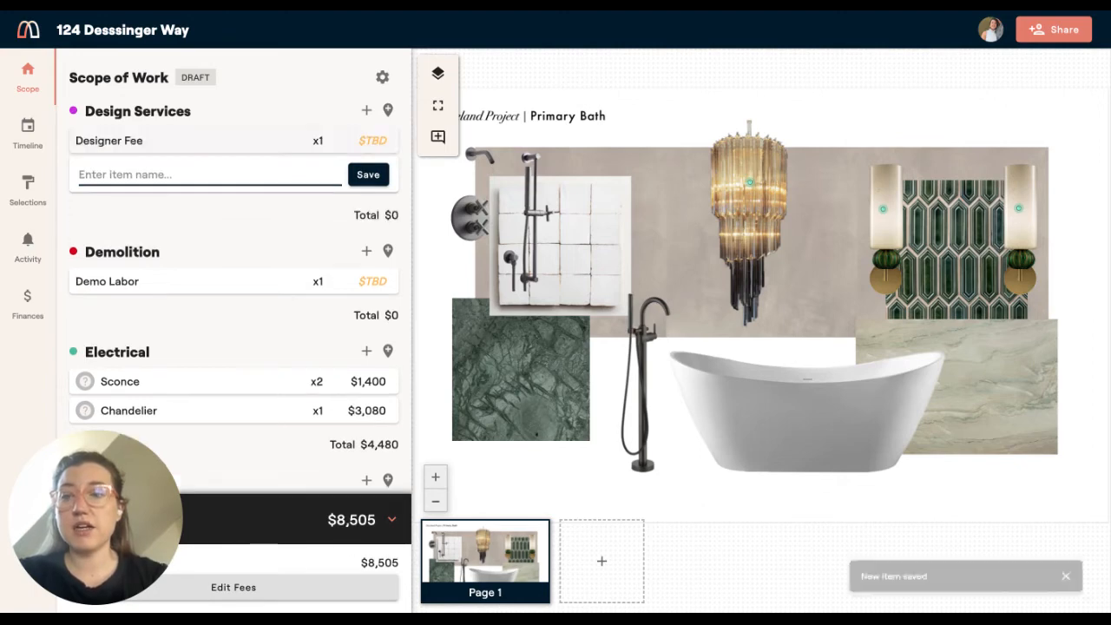
# Step: Set the Designer Fee's unit cost to $200 and its markup to 0%
pyautogui.click(372, 140)
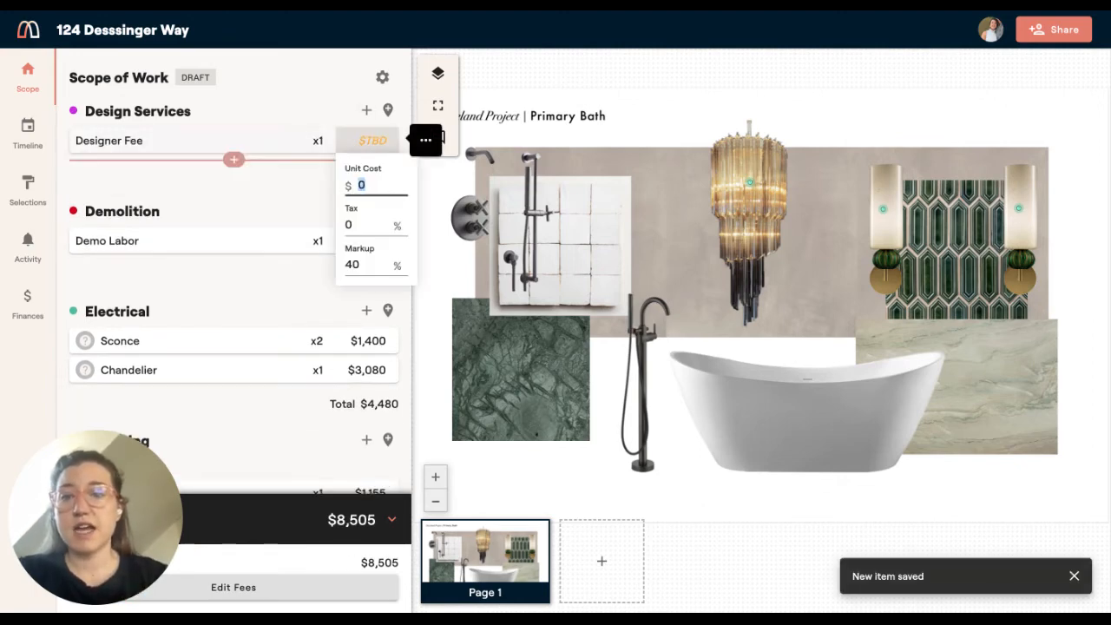
pyautogui.write('200')
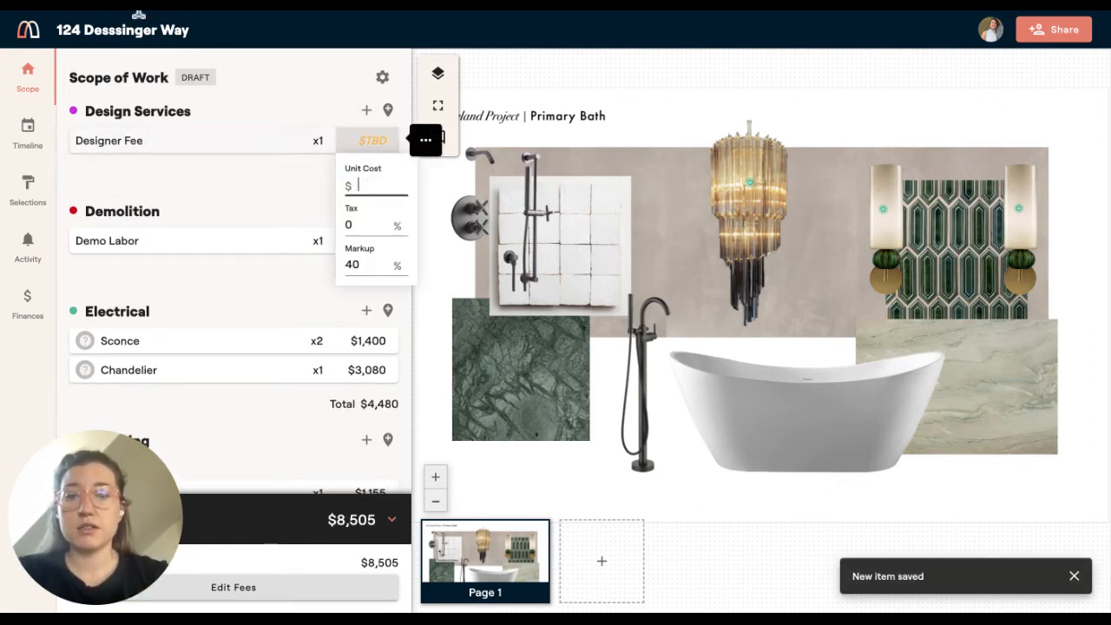
pyautogui.press('Tab')
pyautogui.press('Tab')
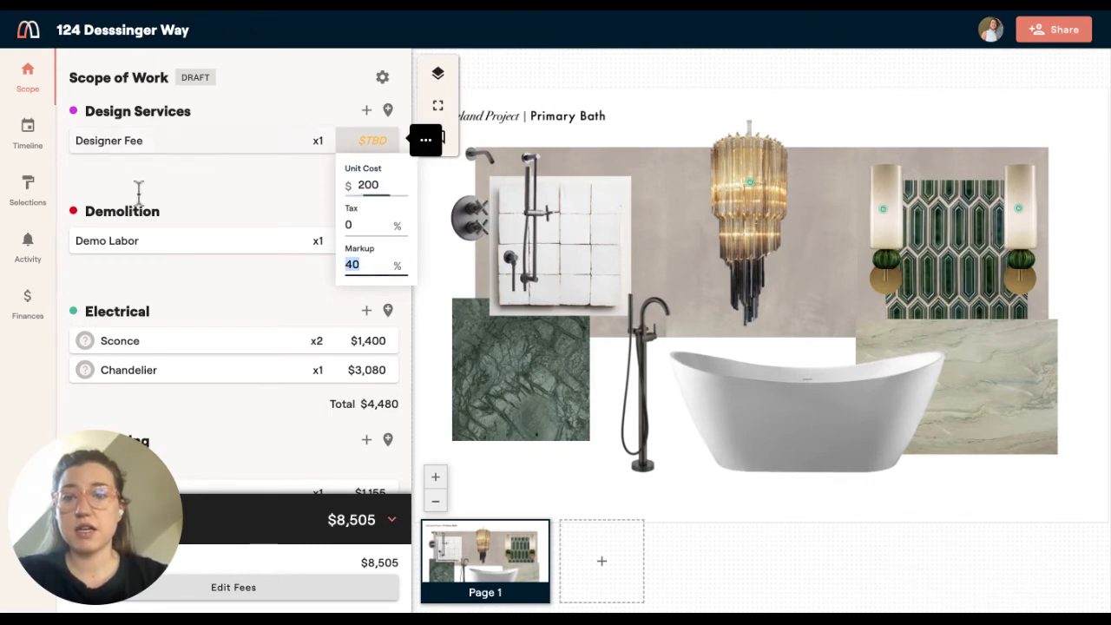
pyautogui.write('0')
# Step: Change the Designer Fee's unit to hours and set its quantity to 60
pyautogui.click(318, 141)
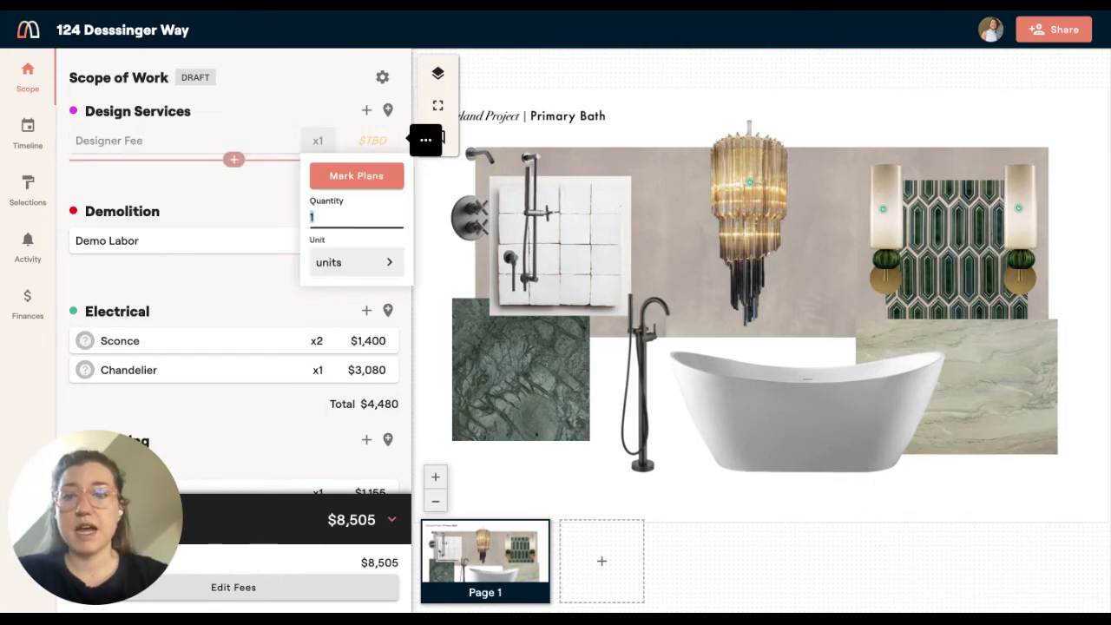
pyautogui.click(351, 262)
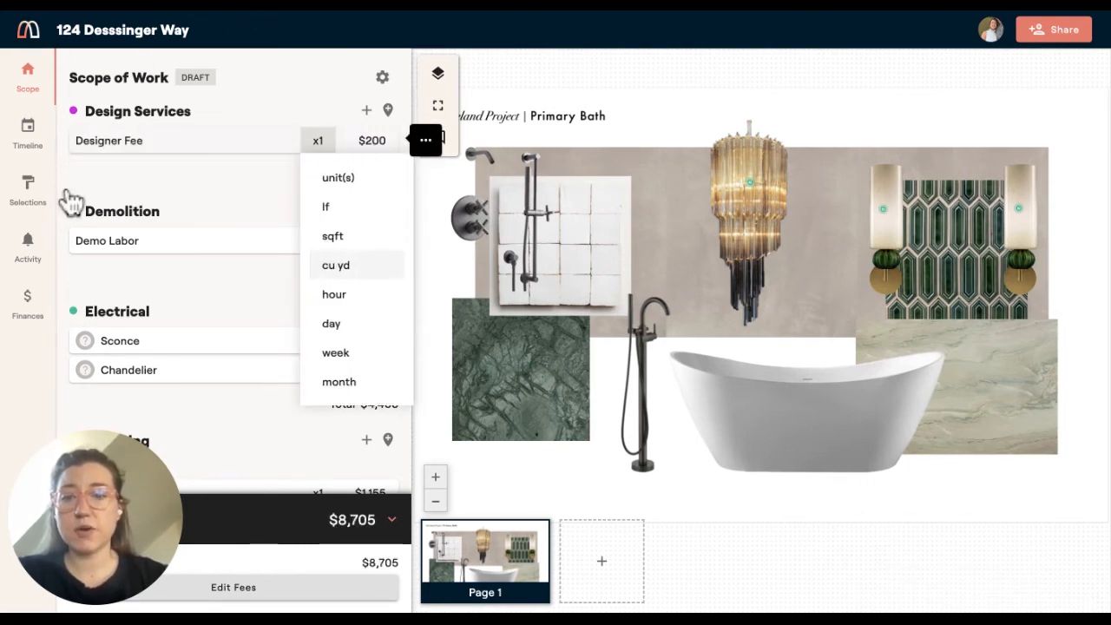
pyautogui.press('Down')
pyautogui.press('Return')
pyautogui.hotkey('shift', 'Tab')
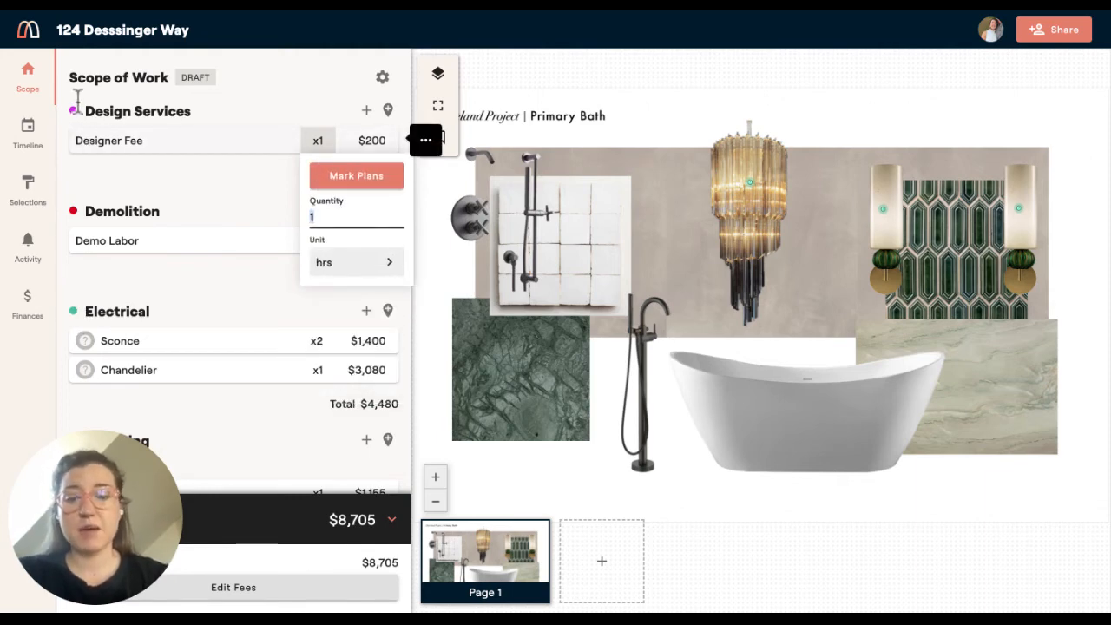
pyautogui.write('60')
pyautogui.press('Return')
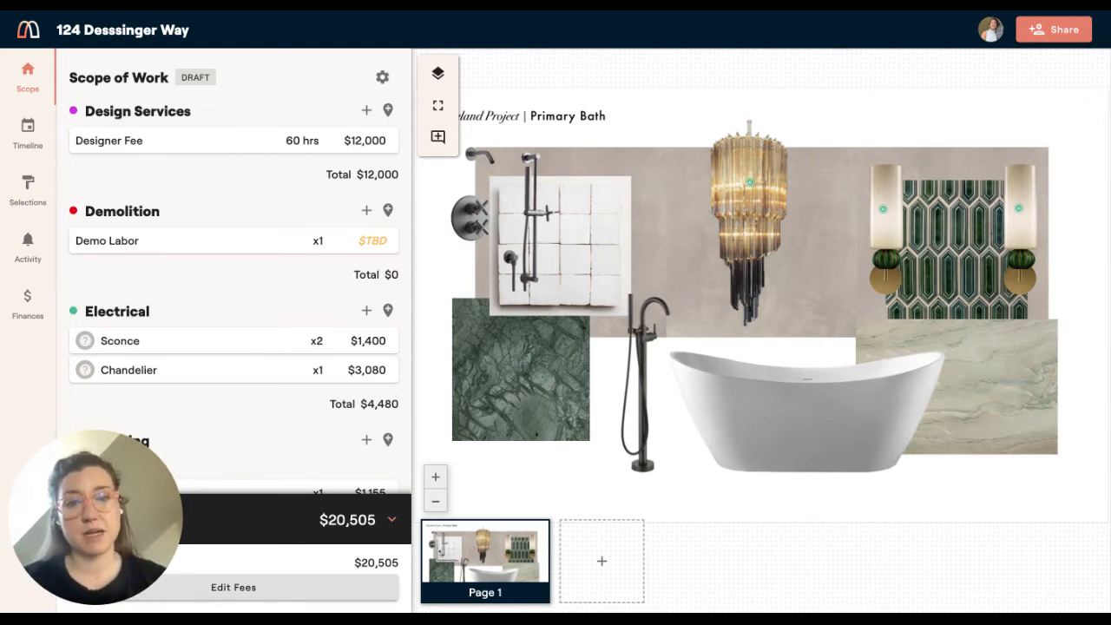
# Step: In the project's selections, add Paige 3 Light Bath Bracket, Old Bronze and 17.72" Italian Art Deco Style Wall Sconces from the design library as sconce options
pyautogui.scroll(-5, 234, 260)
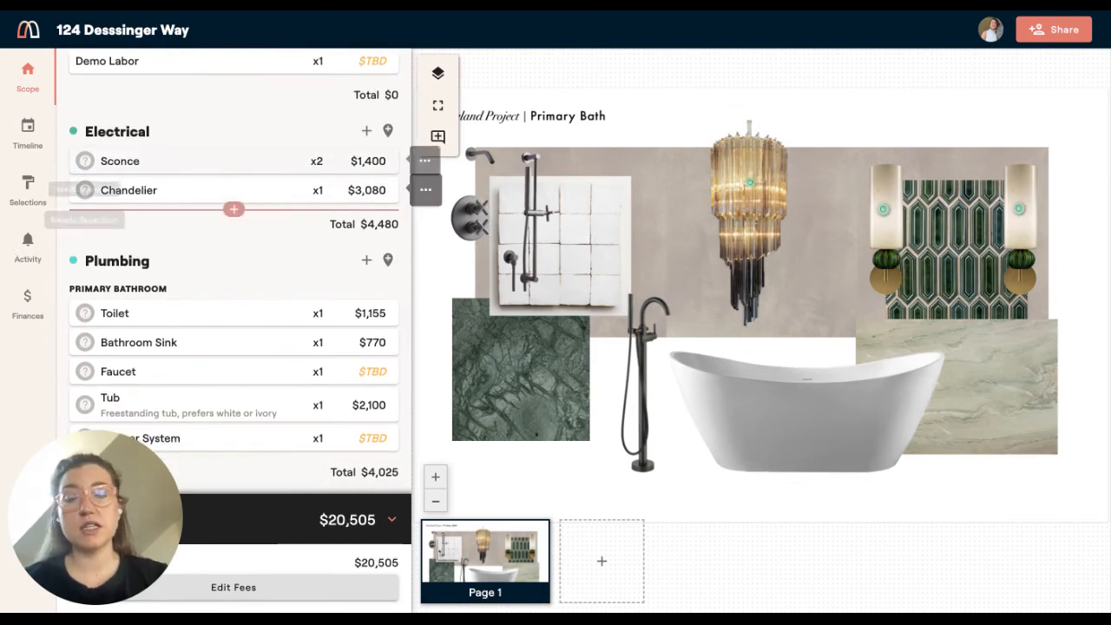
pyautogui.click(28, 189)
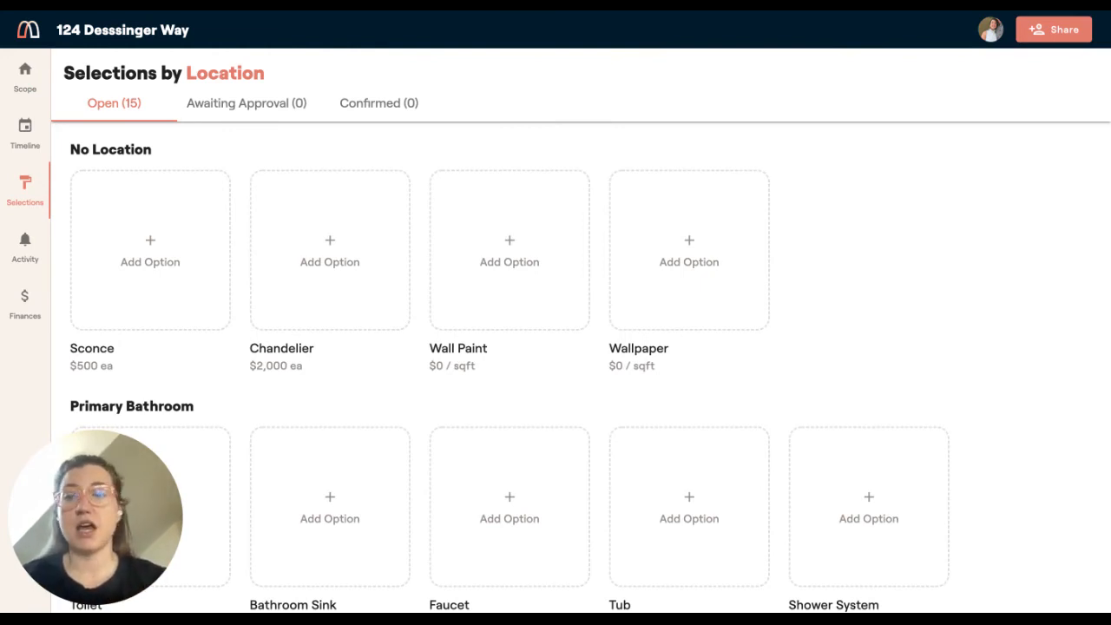
pyautogui.click(150, 252)
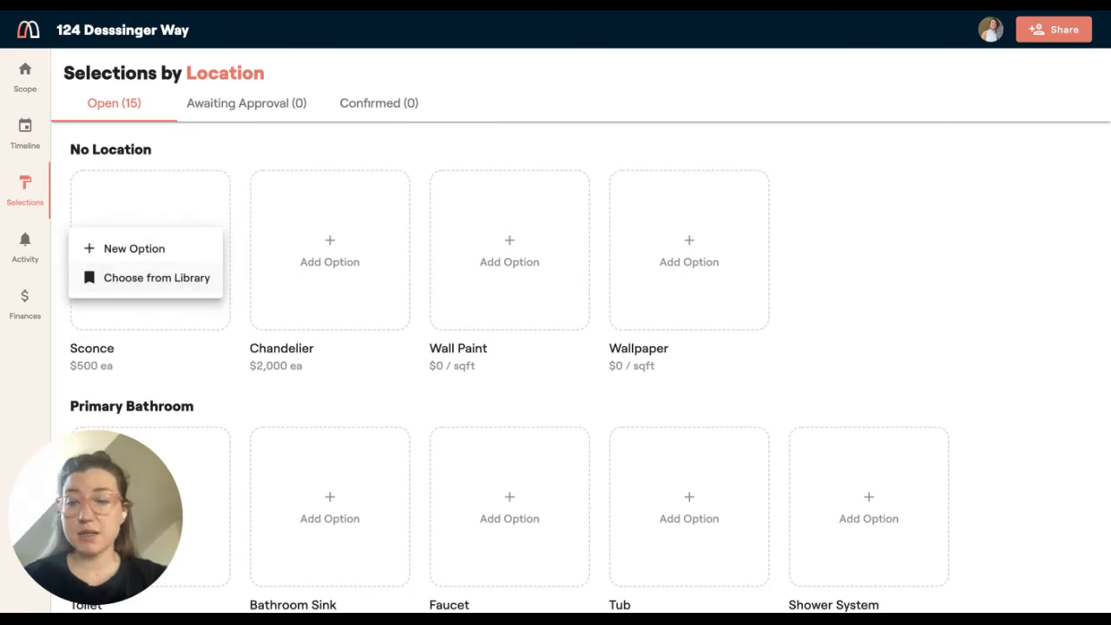
pyautogui.click(78, 276)
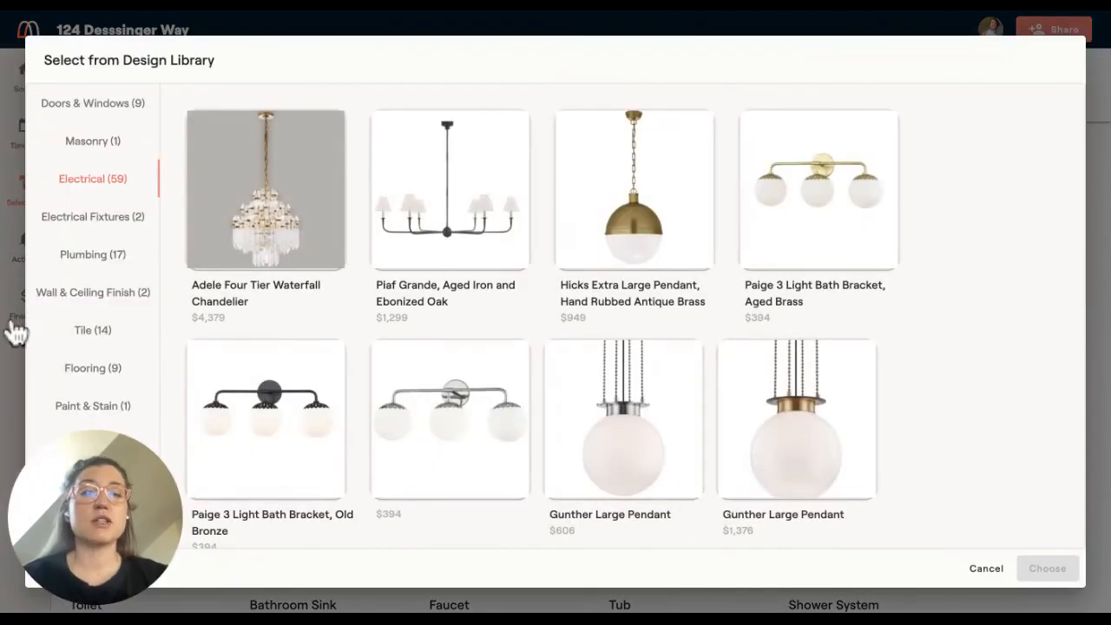
pyautogui.click(266, 408)
pyautogui.scroll(-4, 265, 391)
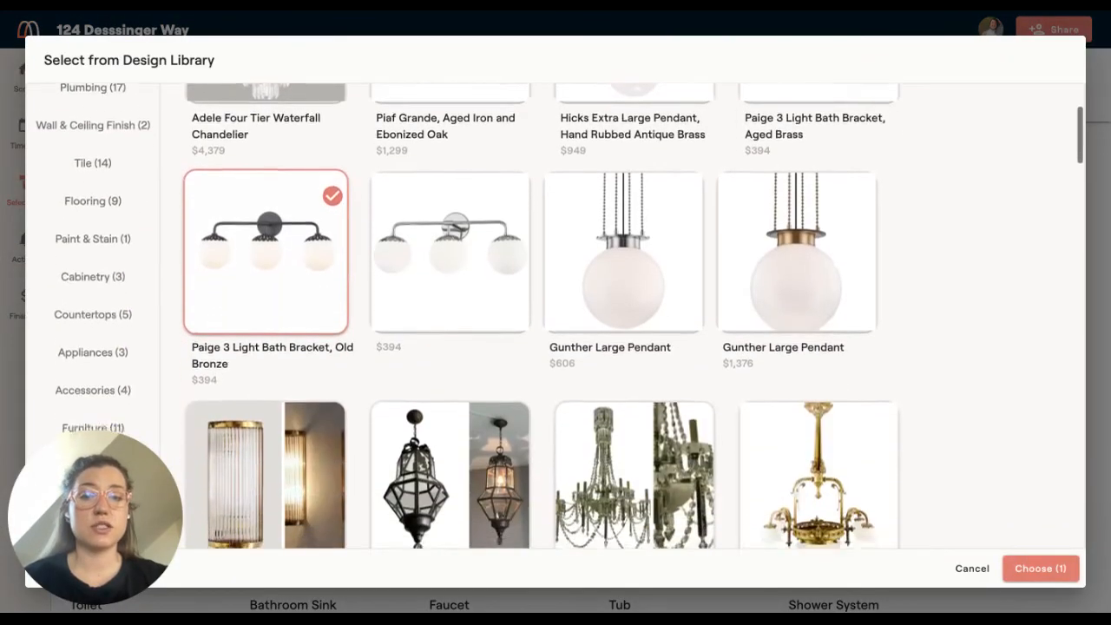
pyautogui.click(266, 338)
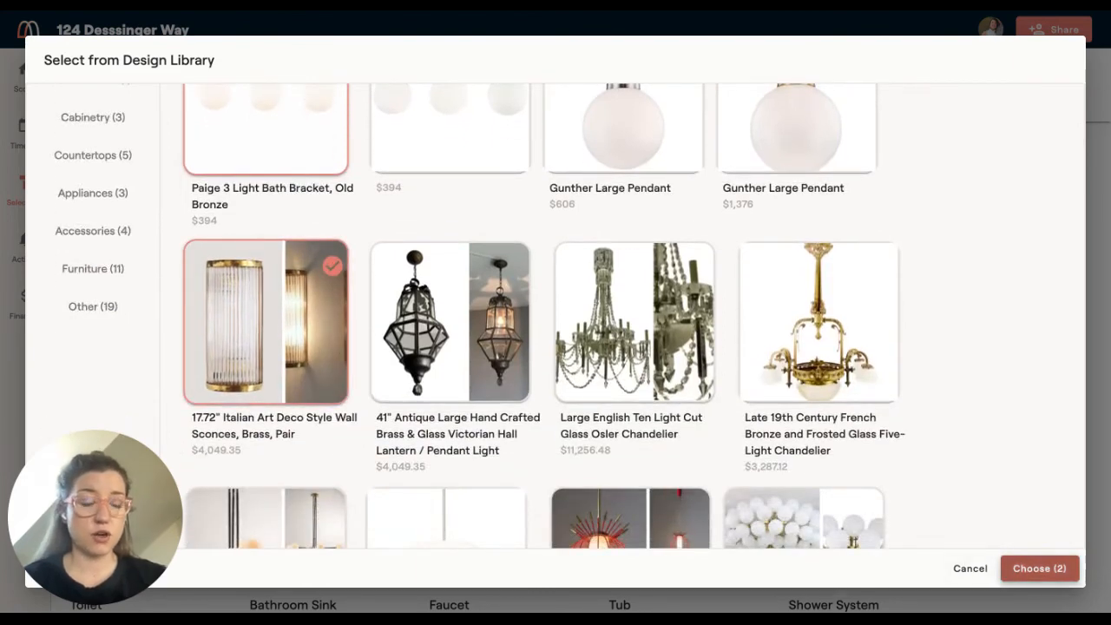
pyautogui.click(1039, 568)
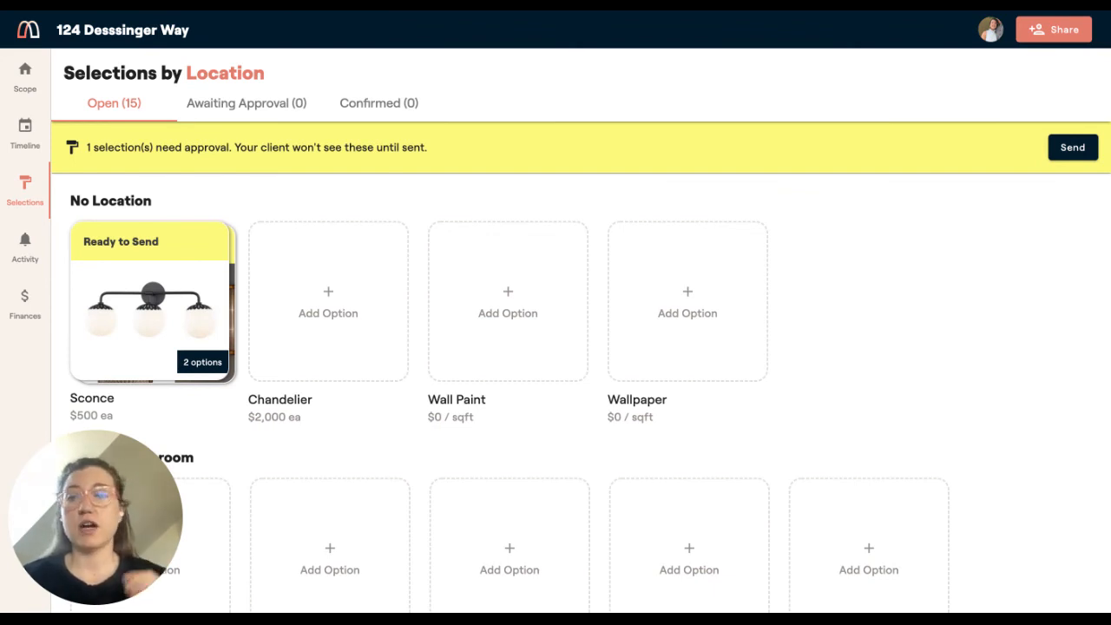
# Step: Return to the scope of work and look over its options for publishing, categories, locations, scenarios and printing
pyautogui.click(26, 76)
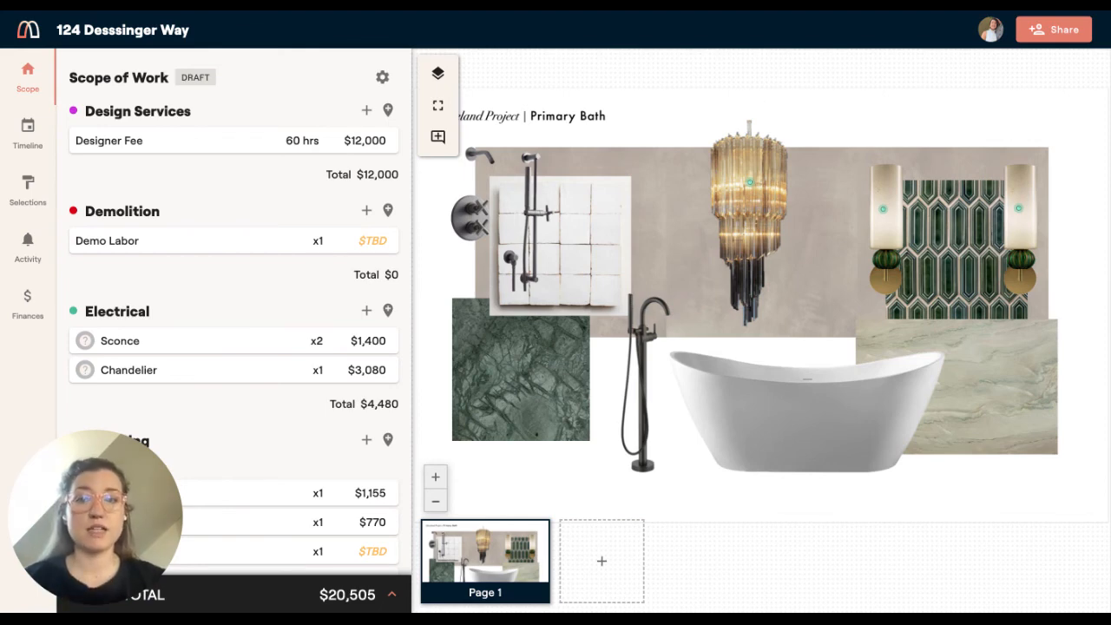
pyautogui.click(381, 78)
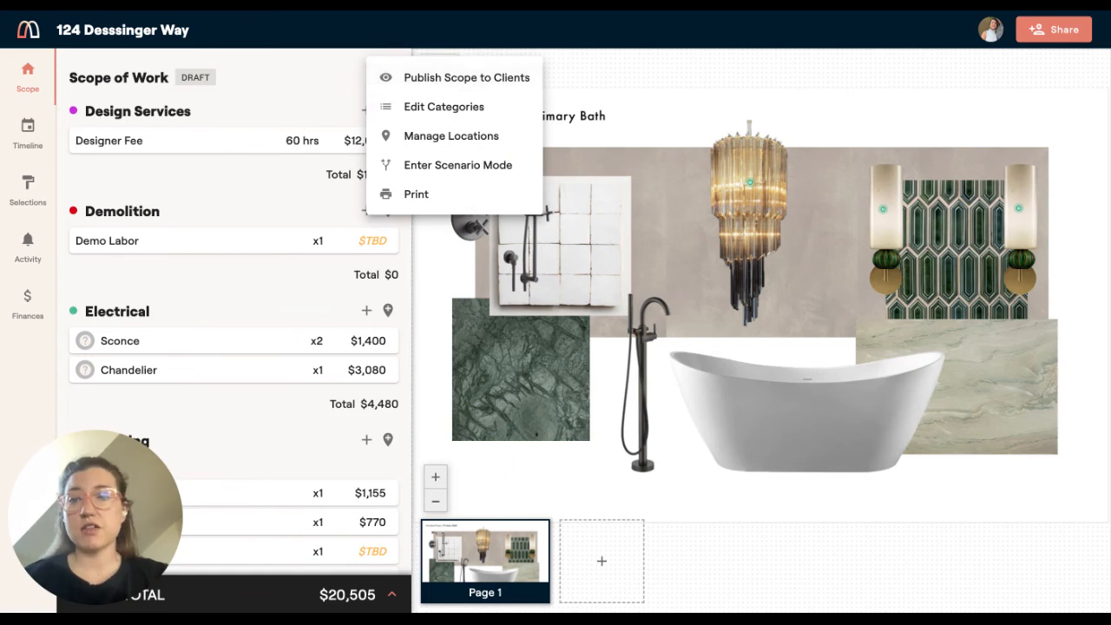
pyautogui.click(277, 77)
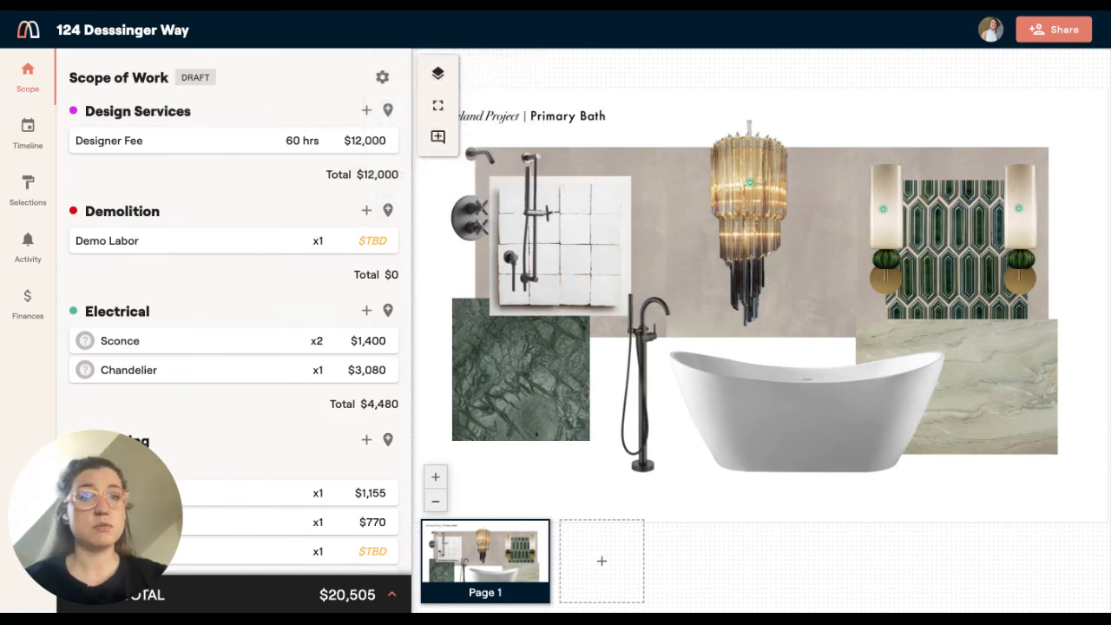